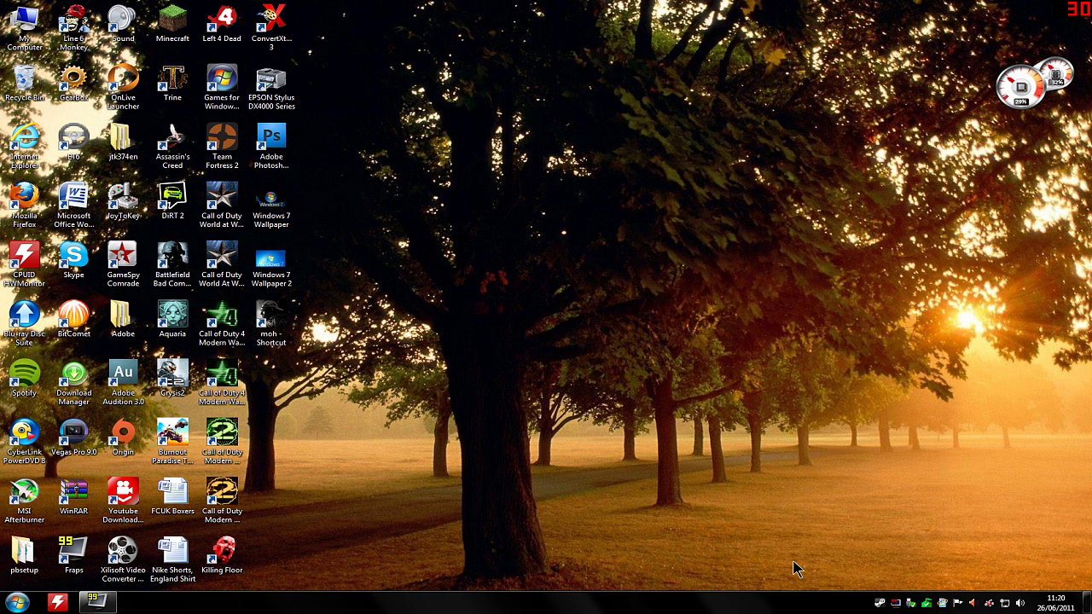
# - Open Microsoft Security Essentials, review its protection status and scan options, and close it
pyautogui.doubleClick(927, 605)
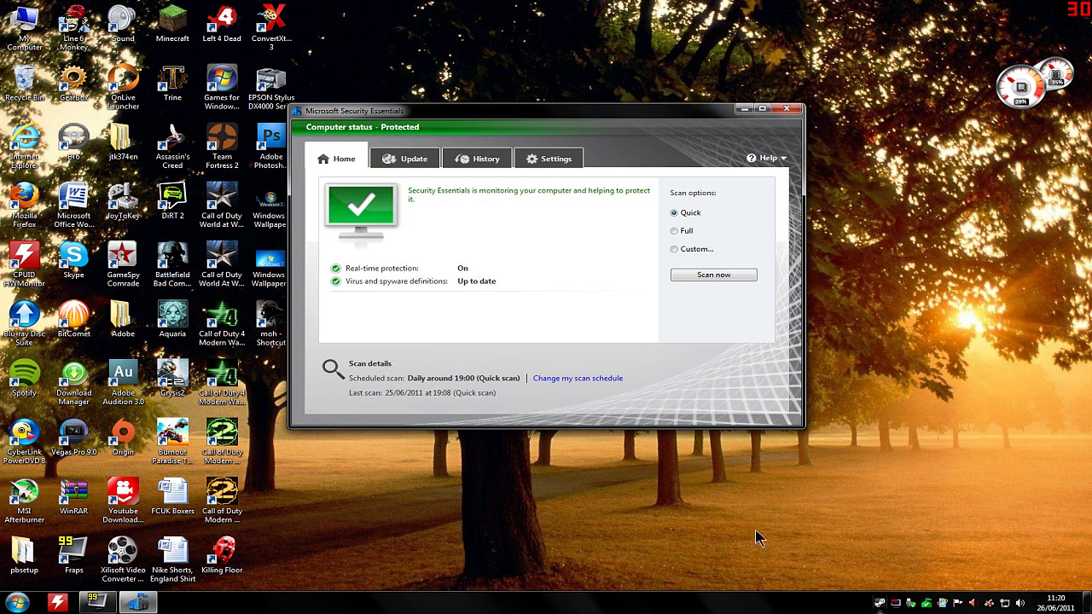
pyautogui.moveTo(481, 110); pyautogui.dragTo(506, 114)
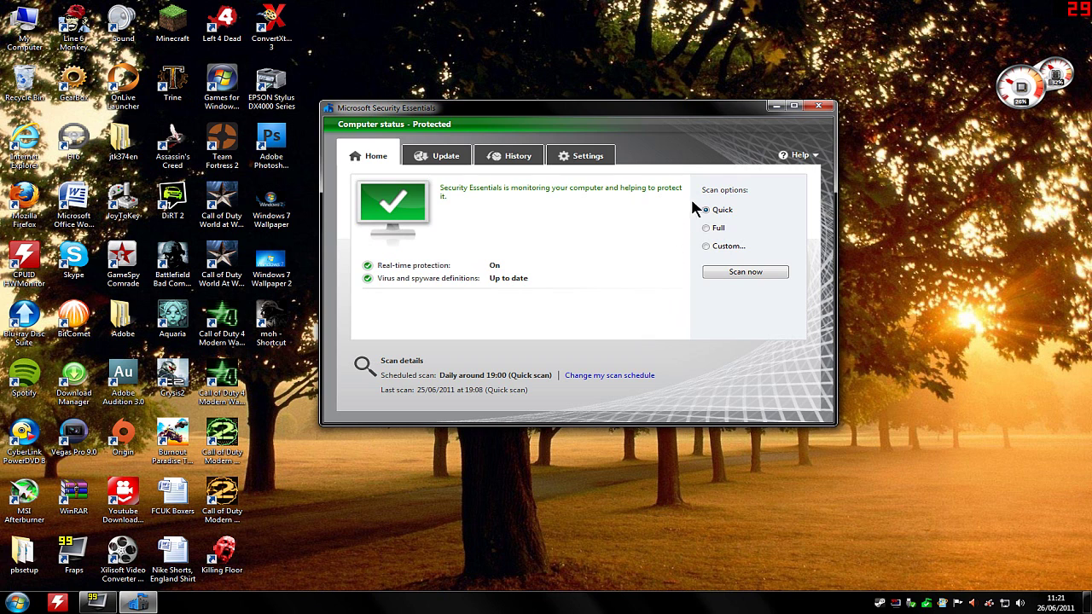
pyautogui.moveTo(387, 116); pyautogui.dragTo(394, 116)
pyautogui.moveTo(420, 270)
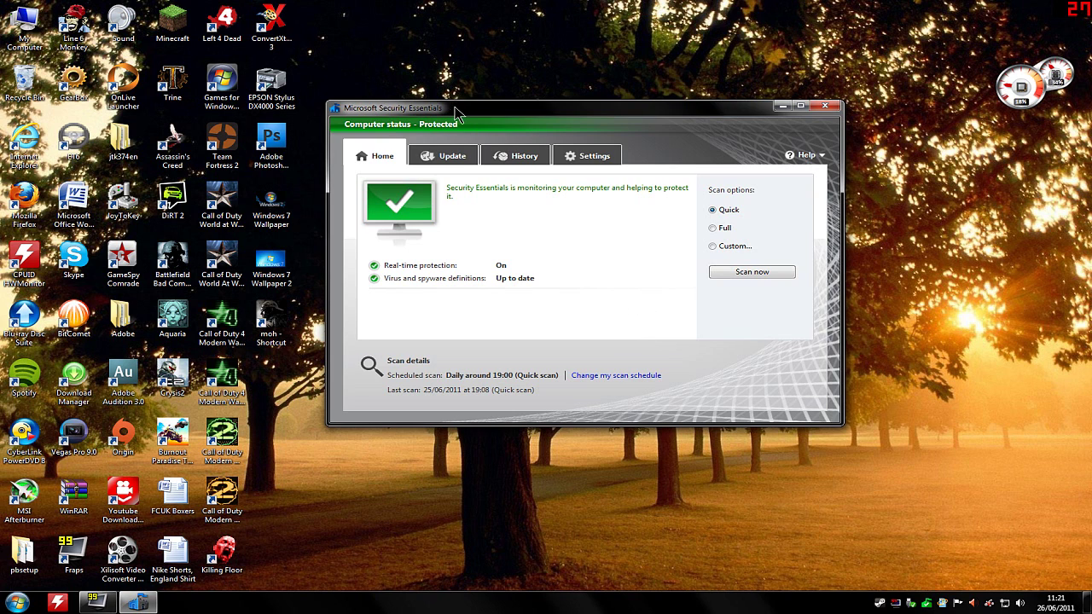
pyautogui.moveTo(458, 108); pyautogui.dragTo(474, 120)
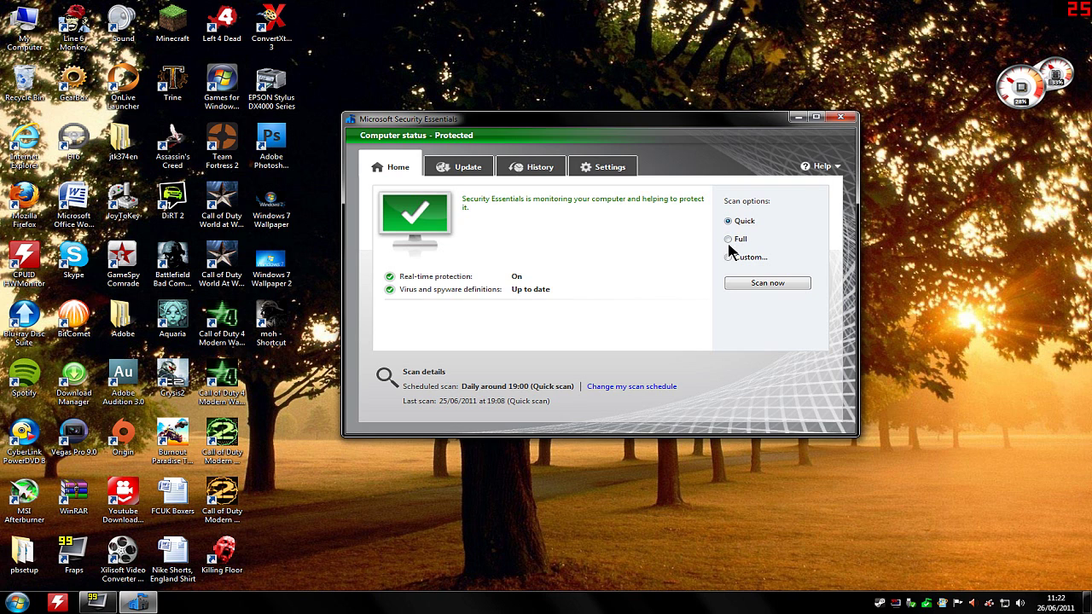
pyautogui.click(847, 118)
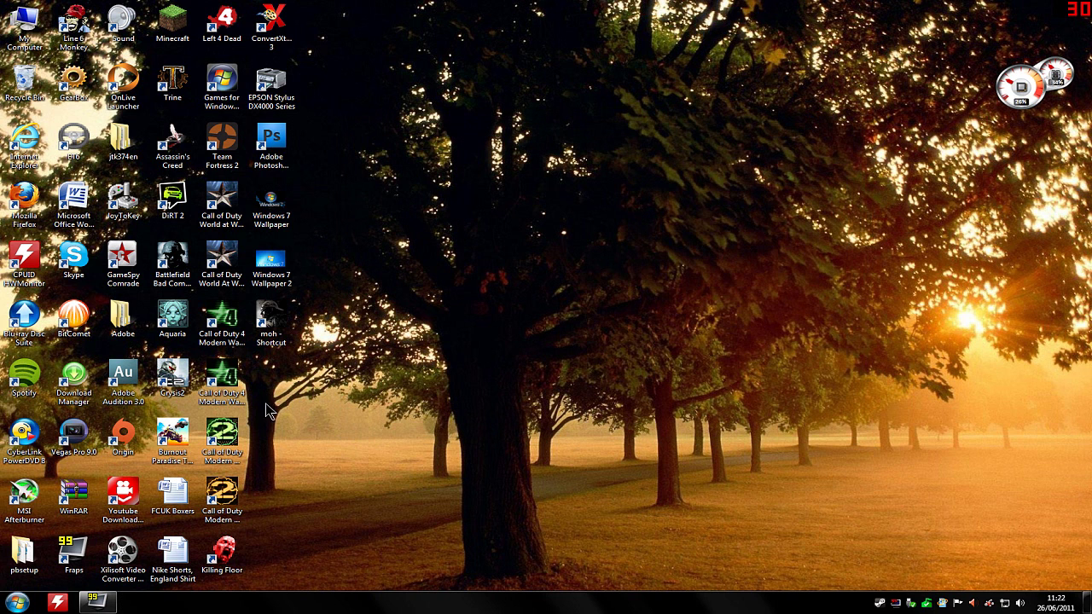
# - Search for msconfig, open System Configuration and show its list of startup items
pyautogui.click(17, 602)
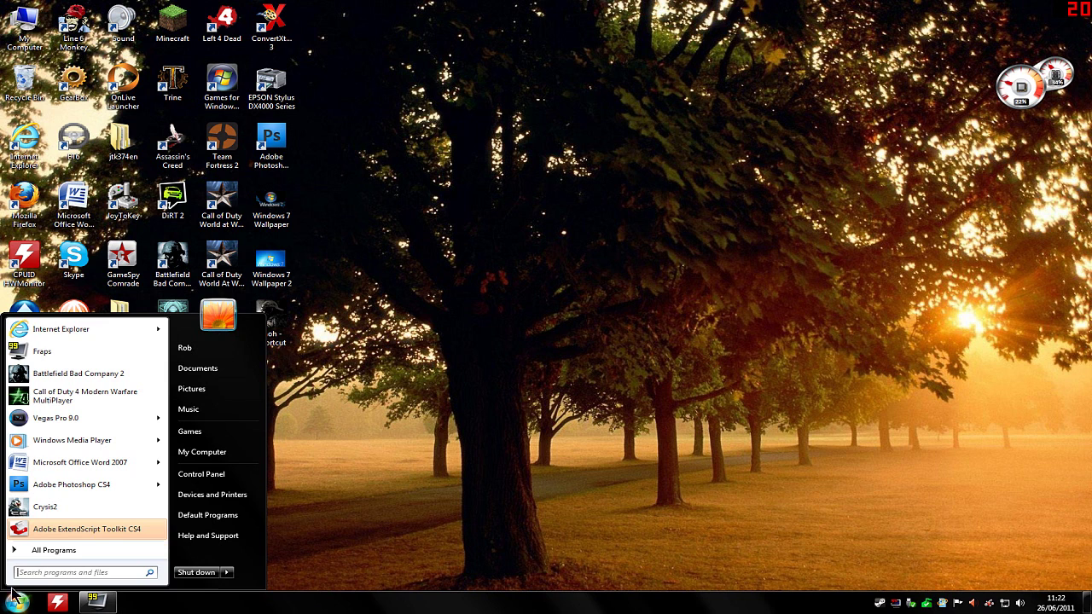
pyautogui.click(28, 572)
pyautogui.write('mscon')
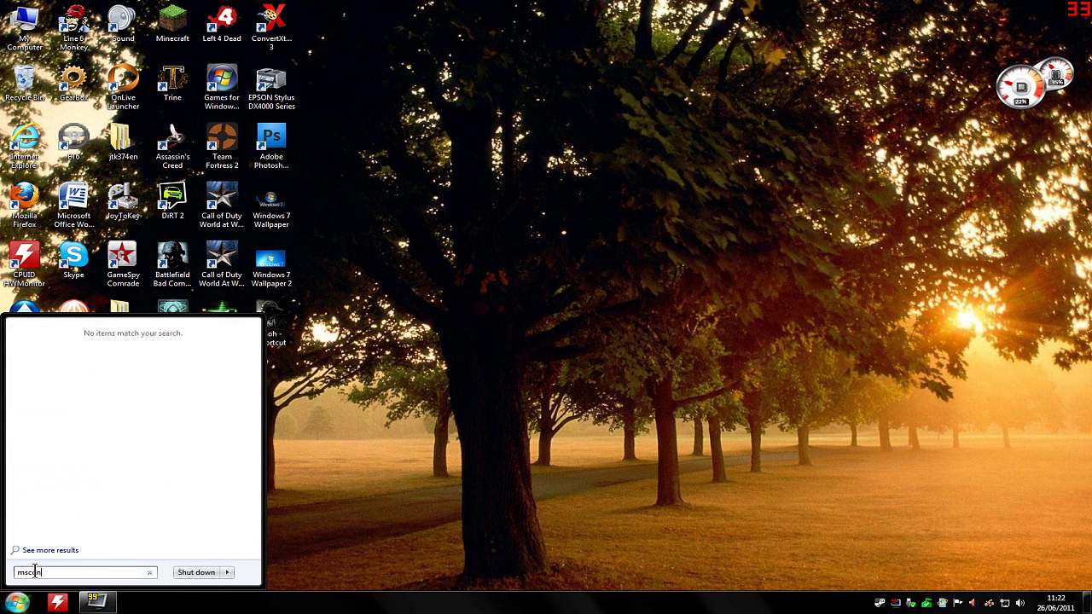
pyautogui.write('fig')
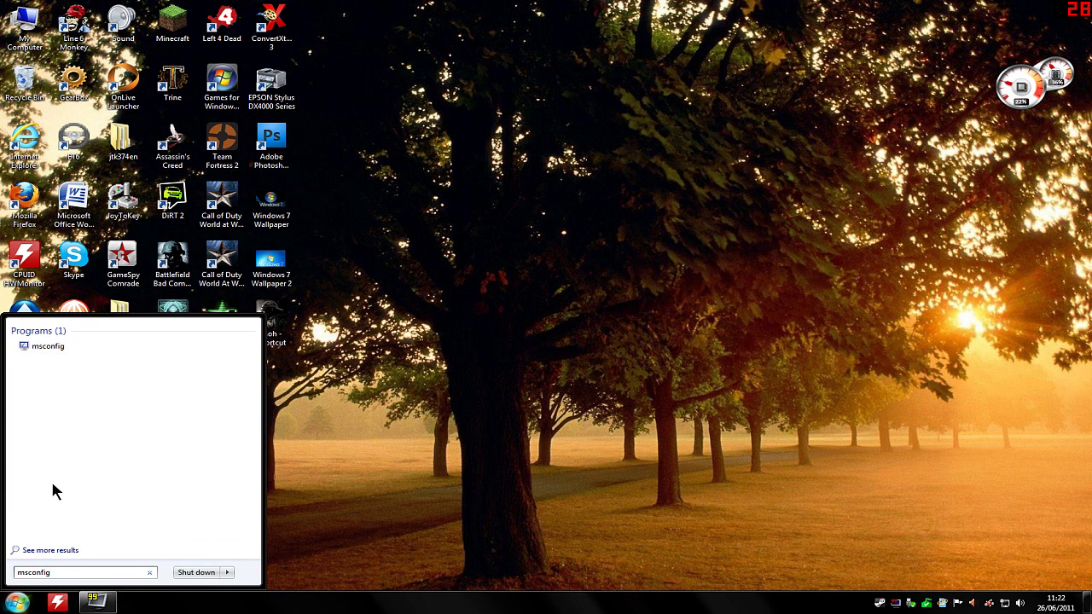
pyautogui.click(38, 346)
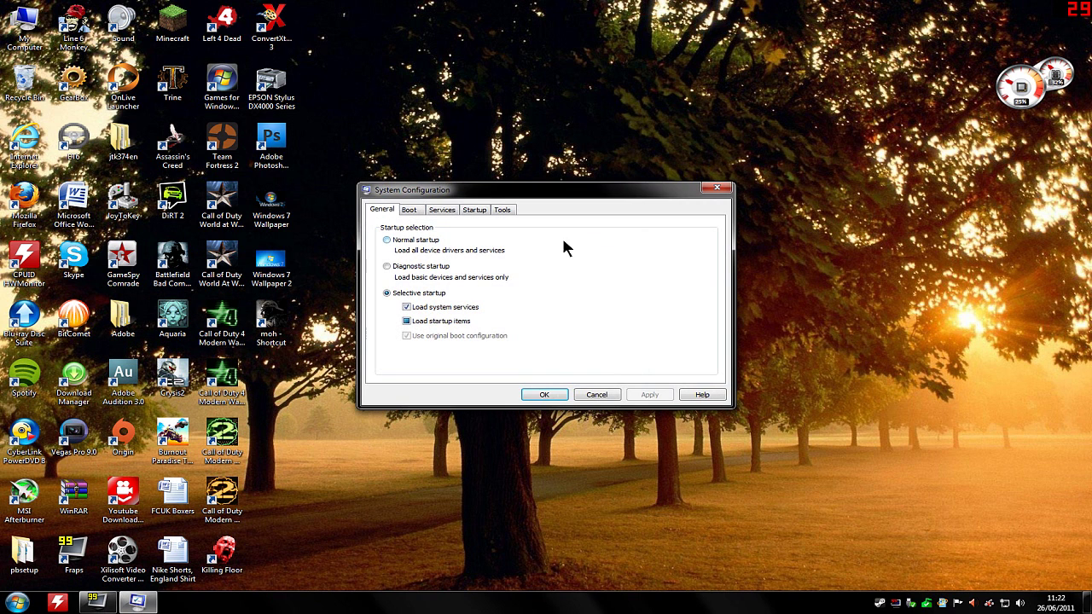
pyautogui.moveTo(468, 196); pyautogui.dragTo(471, 197)
pyautogui.click(472, 210)
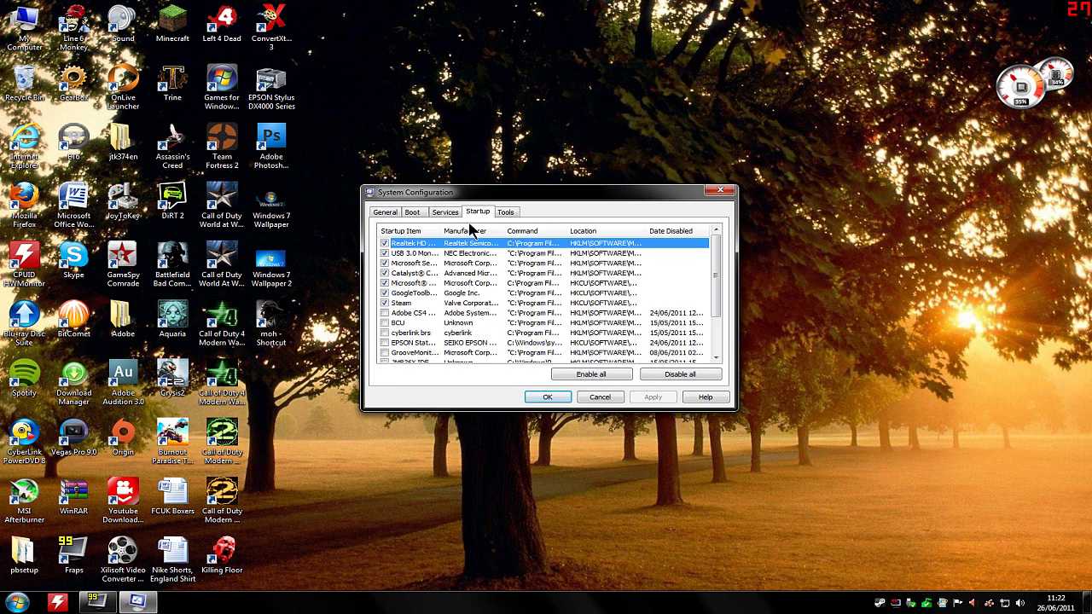
# - Widen the Startup Item column to show full names and look through the whole list of startup programs
pyautogui.moveTo(457, 231); pyautogui.dragTo(542, 229)
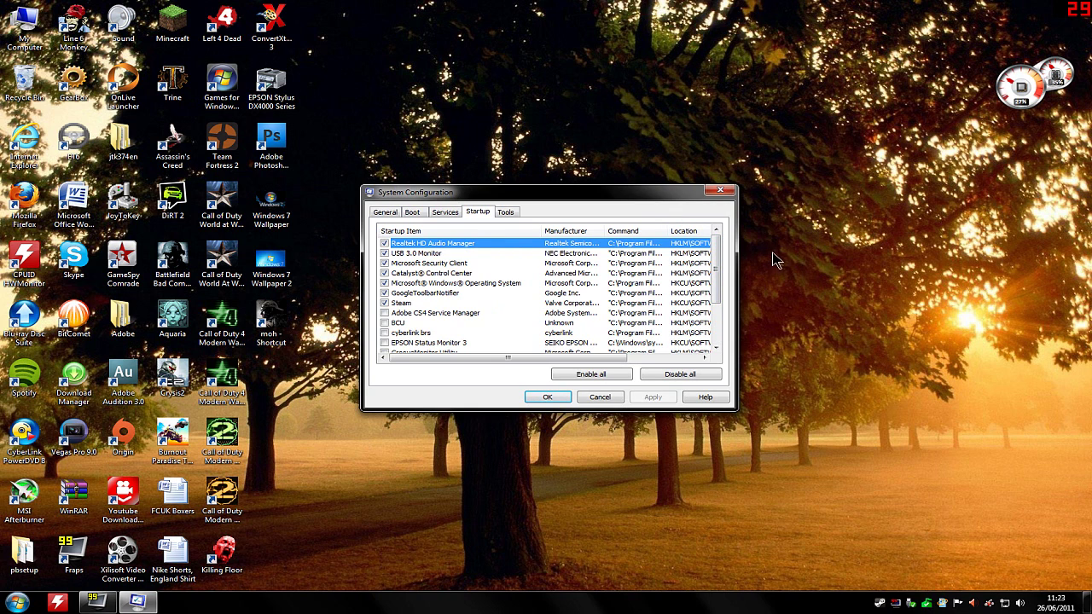
pyautogui.moveTo(722, 258); pyautogui.dragTo(717, 294)
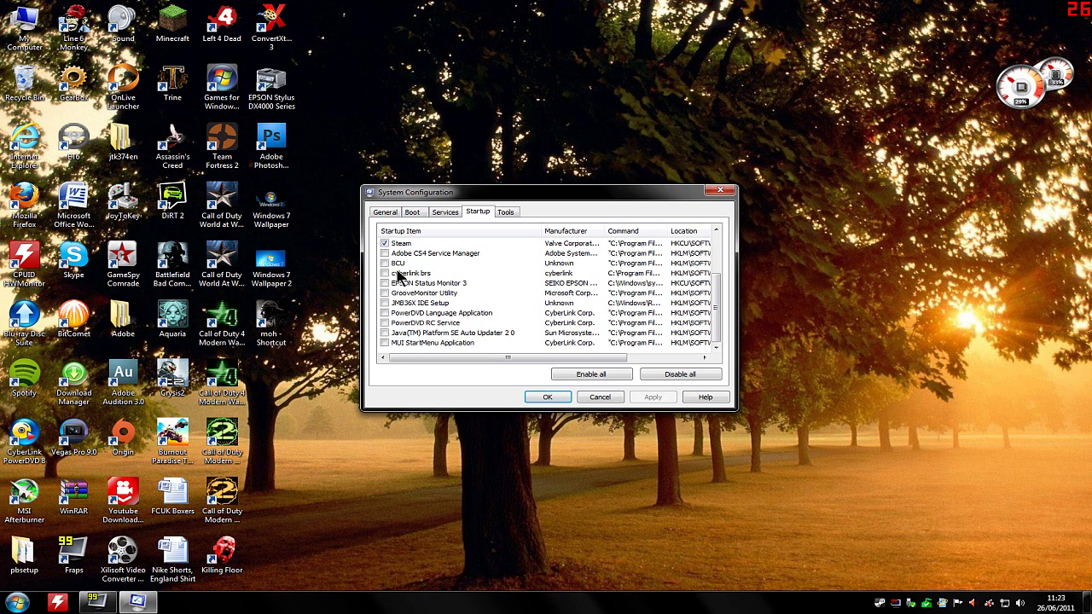
pyautogui.moveTo(715, 295); pyautogui.dragTo(723, 244)
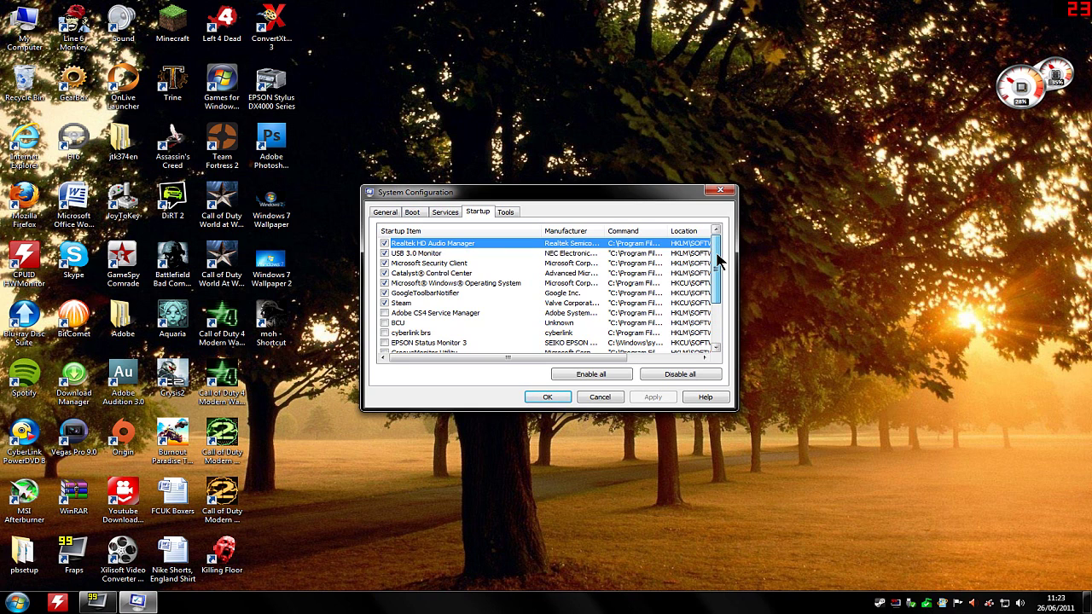
pyautogui.moveTo(716, 262); pyautogui.dragTo(717, 310)
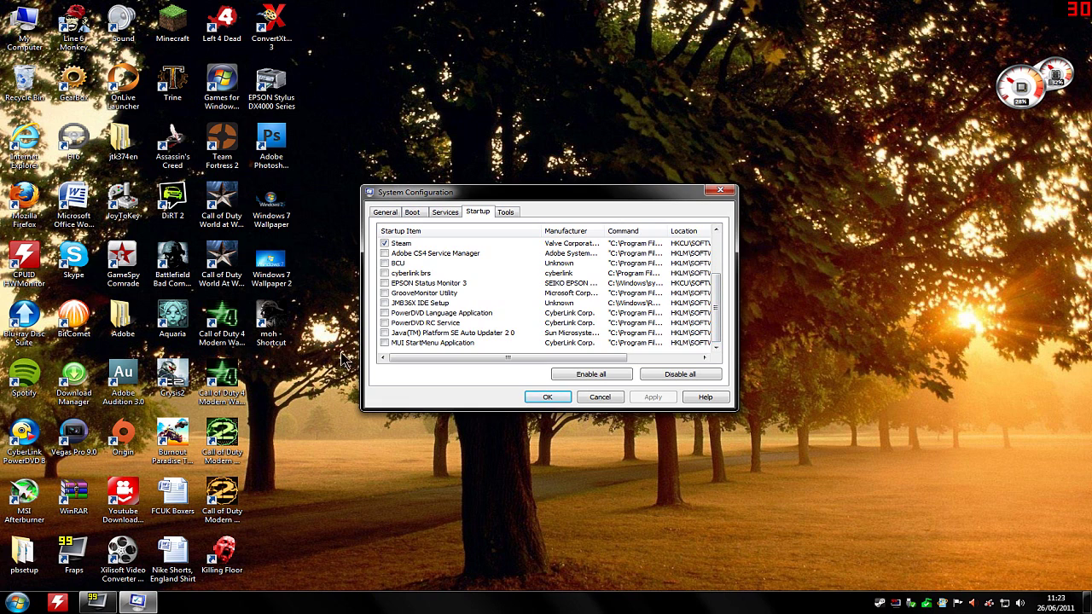
pyautogui.scroll(2, 386, 271)
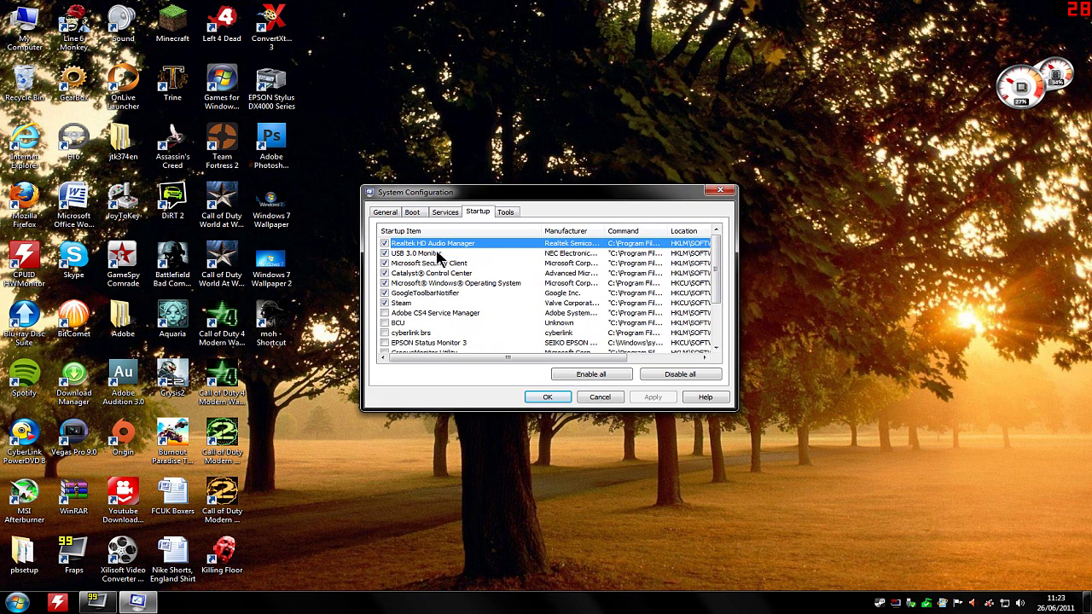
# - Try disabling Microsoft Security Client and Realtek HD Audio Manager in the startup list, and re-enable both
pyautogui.click(384, 266)
pyautogui.click(385, 263)
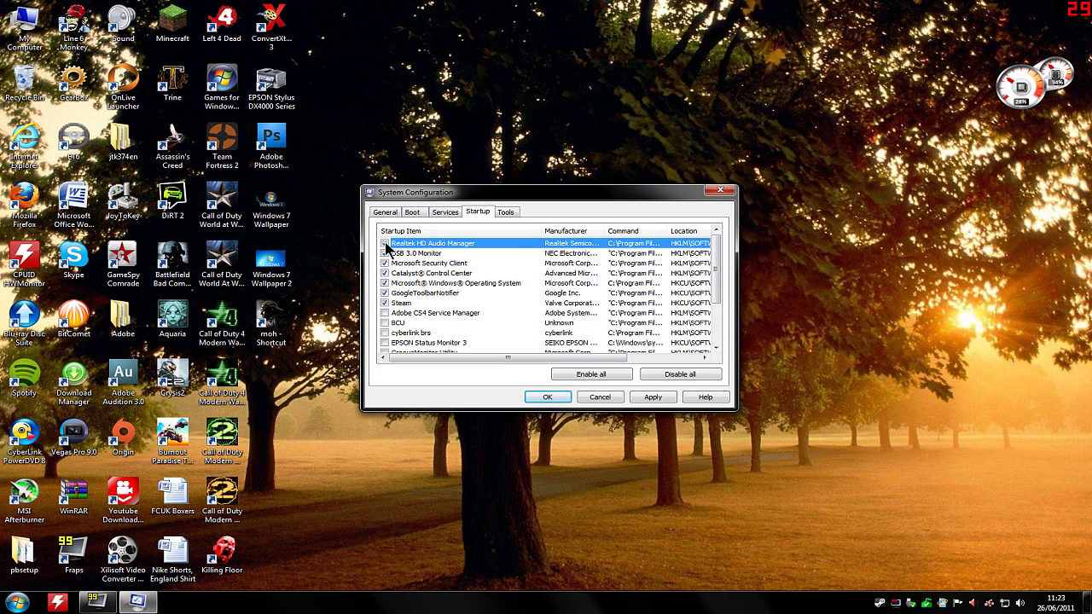
pyautogui.click(385, 244)
# - Narrow the Startup Item column slightly and examine the Java updater, PowerDVD and JMB36X IDE Setup entries
pyautogui.scroll(-2, 431, 282)
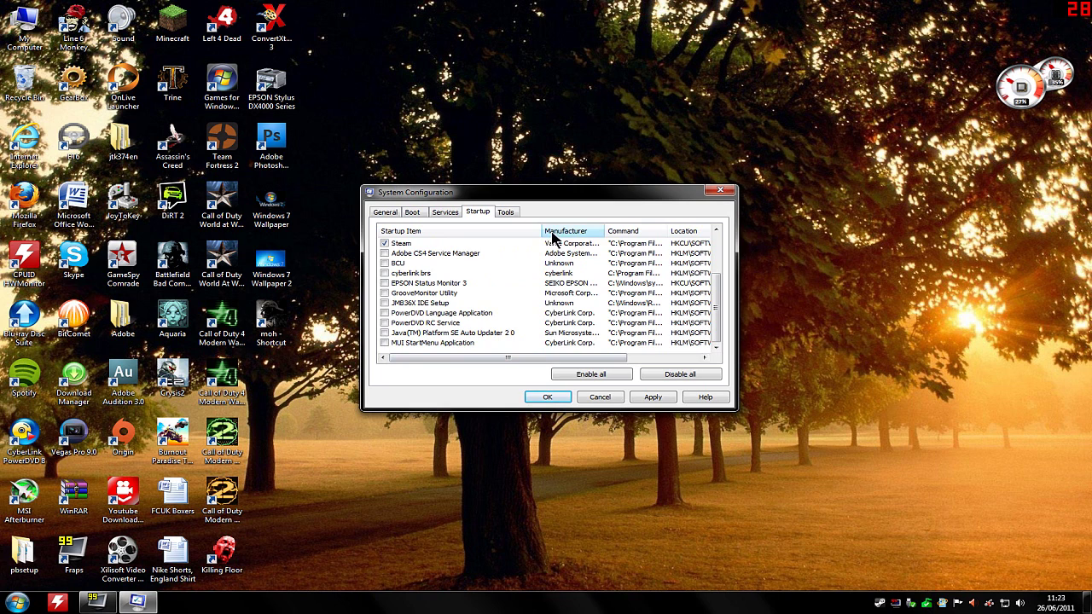
pyautogui.moveTo(543, 231); pyautogui.dragTo(526, 230)
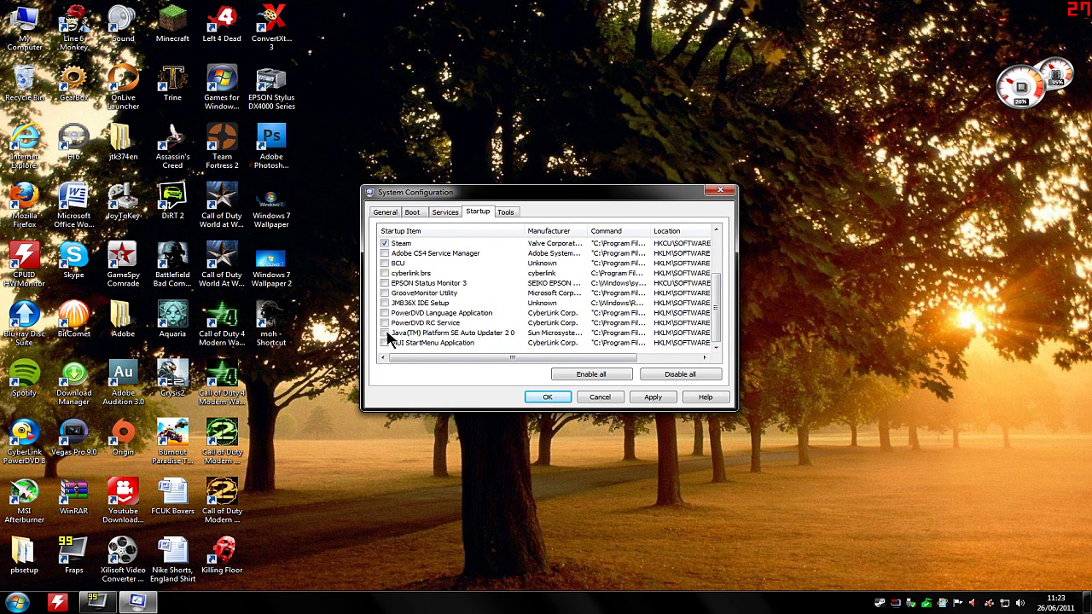
pyautogui.click(455, 335)
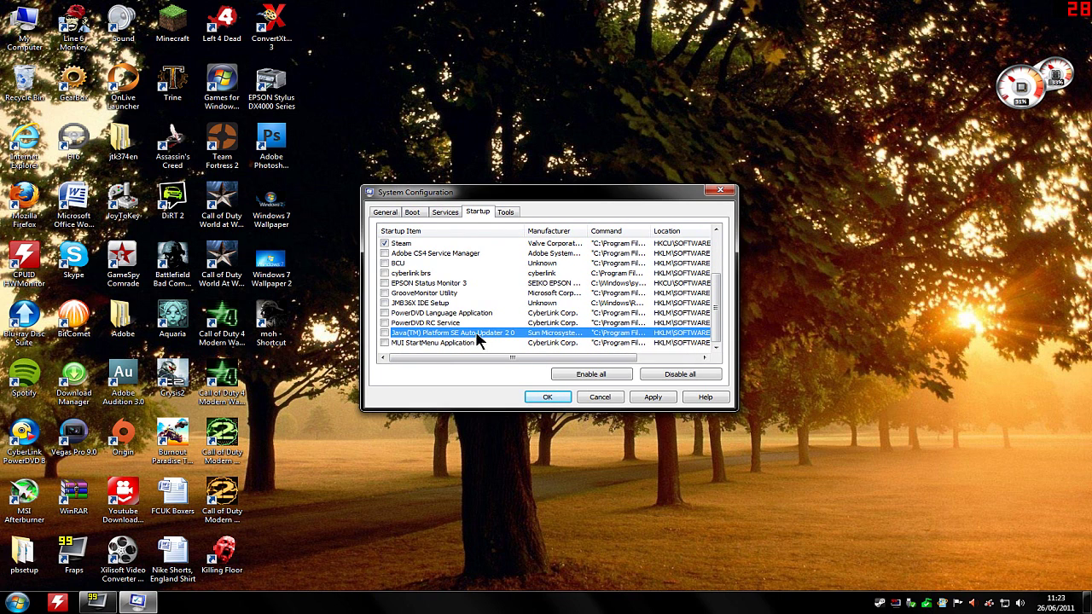
pyautogui.click(407, 324)
pyautogui.click(408, 314)
pyautogui.click(406, 305)
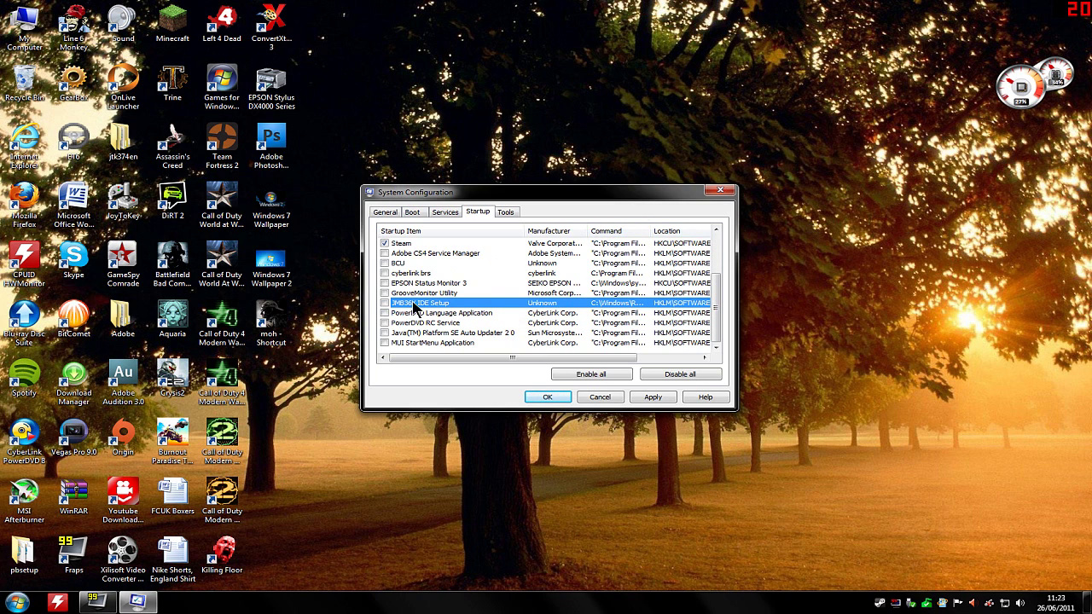
# - Widen the Command and Location columns to read the file path and registry location of JMB36X IDE Setup
pyautogui.moveTo(651, 224); pyautogui.dragTo(714, 227)
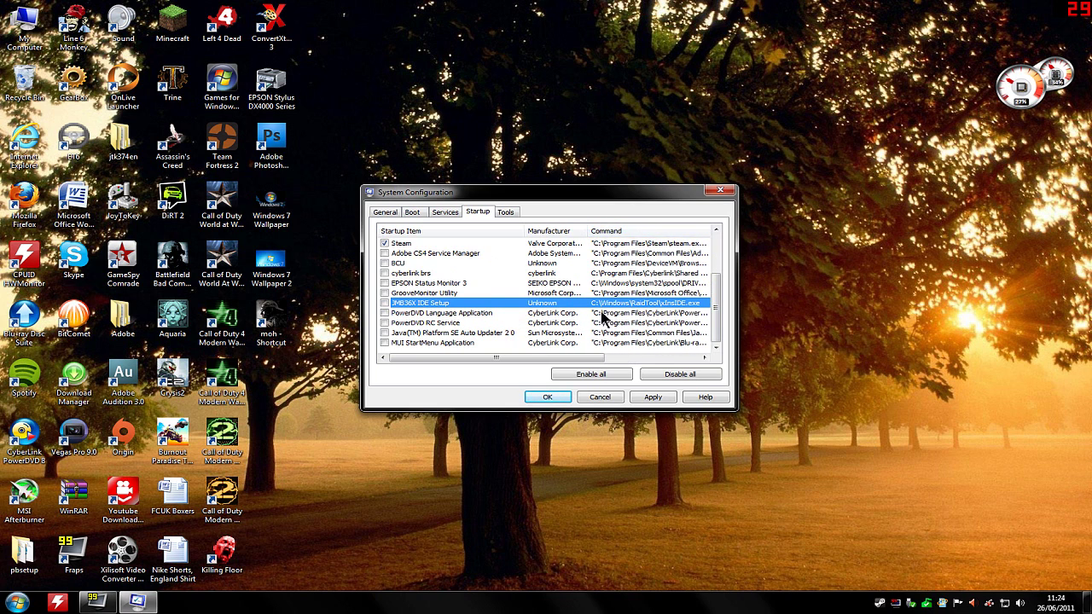
pyautogui.moveTo(573, 359); pyautogui.dragTo(689, 371)
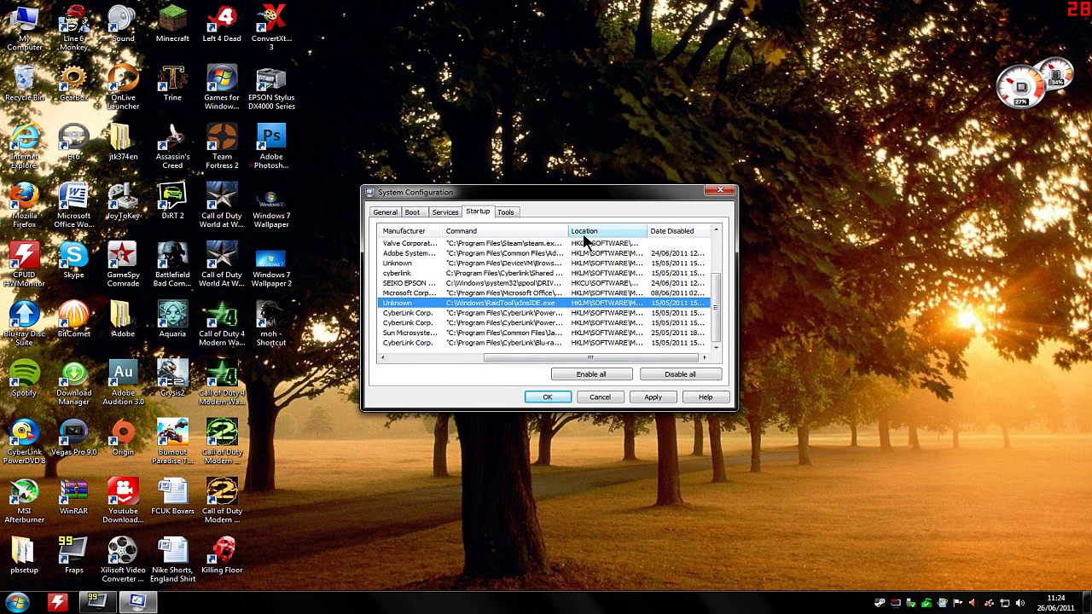
pyautogui.moveTo(570, 230); pyautogui.dragTo(601, 230)
pyautogui.moveTo(546, 358); pyautogui.dragTo(558, 359)
pyautogui.moveTo(650, 231); pyautogui.dragTo(691, 231)
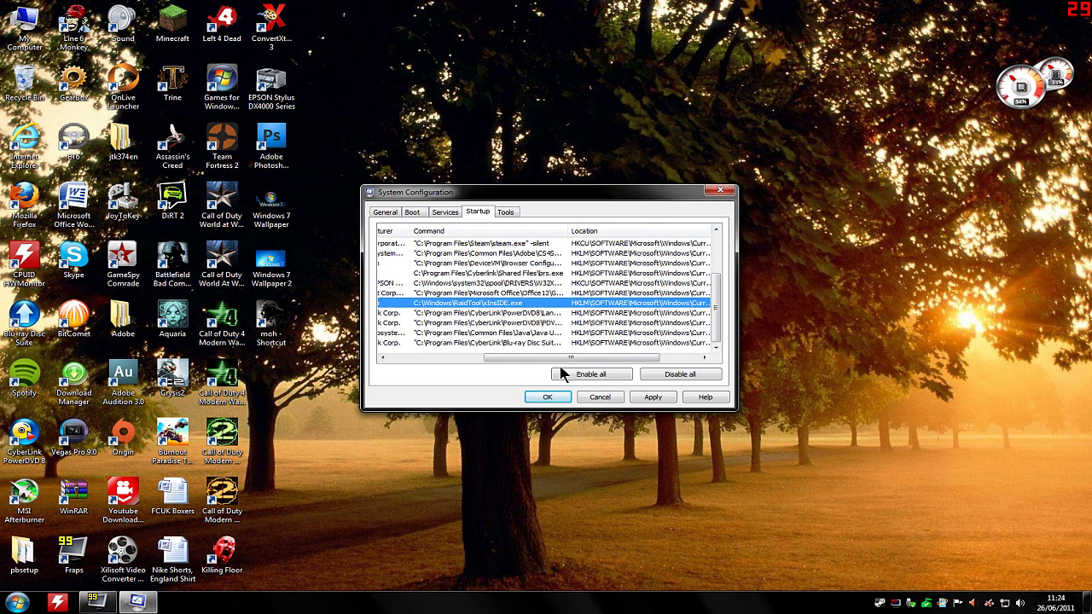
pyautogui.moveTo(545, 359); pyautogui.dragTo(434, 366)
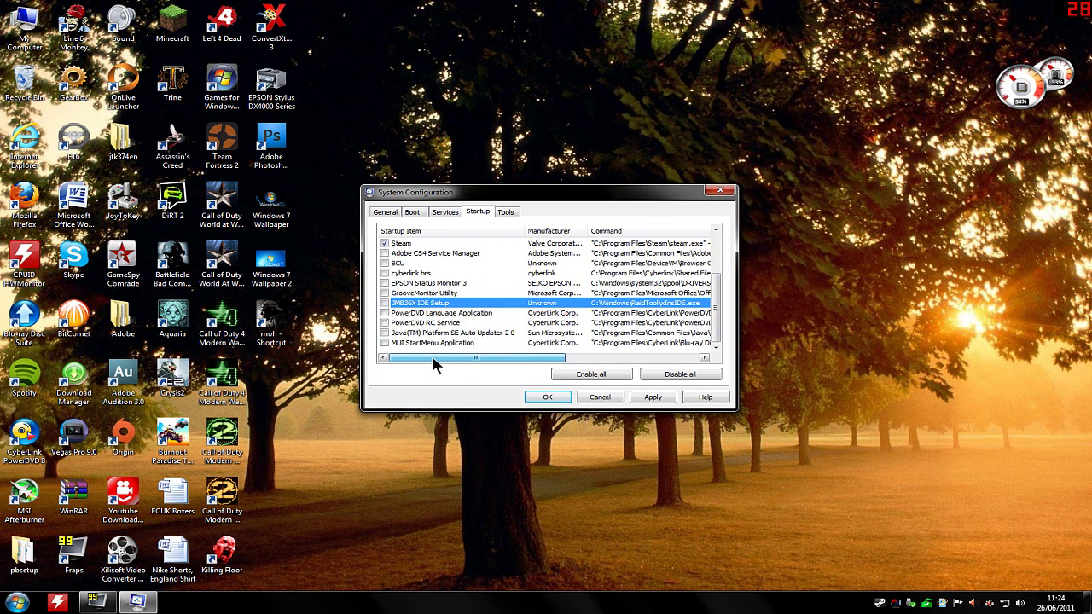
# - Examine the GrooveMonitor Utility, EPSON Status Monitor 3 and cyberlink brs startup entries, checking GrooveMonitor's command path
pyautogui.click(405, 294)
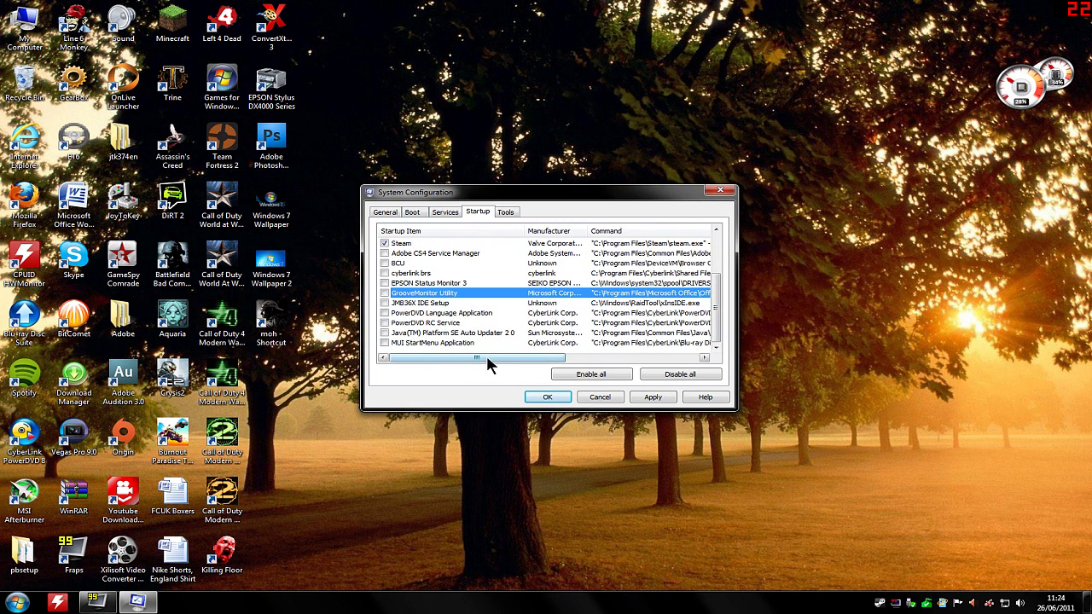
pyautogui.moveTo(486, 358); pyautogui.dragTo(529, 359)
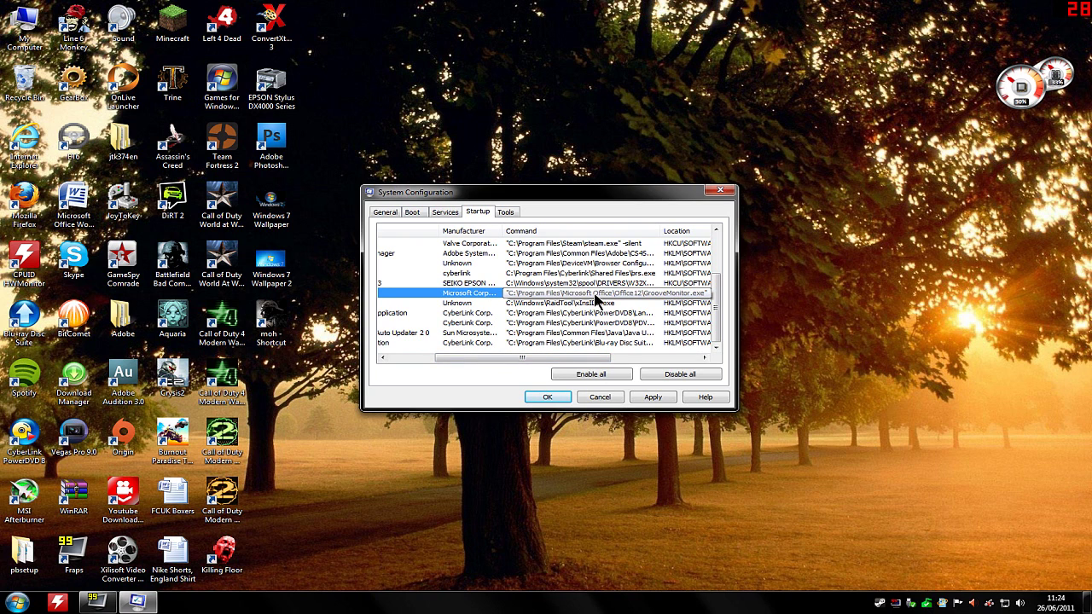
pyautogui.moveTo(544, 358); pyautogui.dragTo(498, 358)
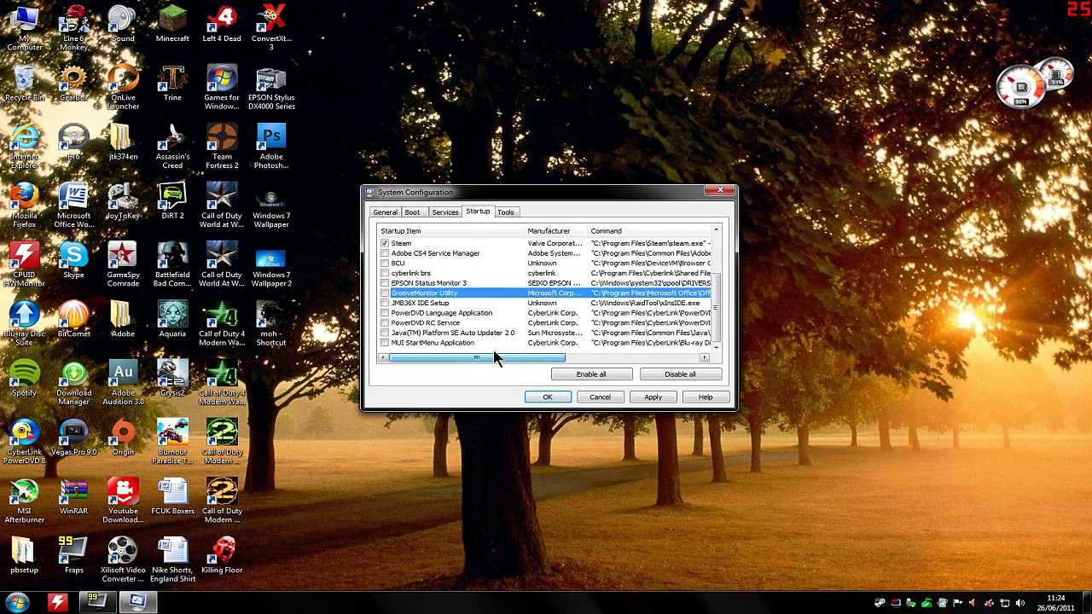
pyautogui.click(409, 284)
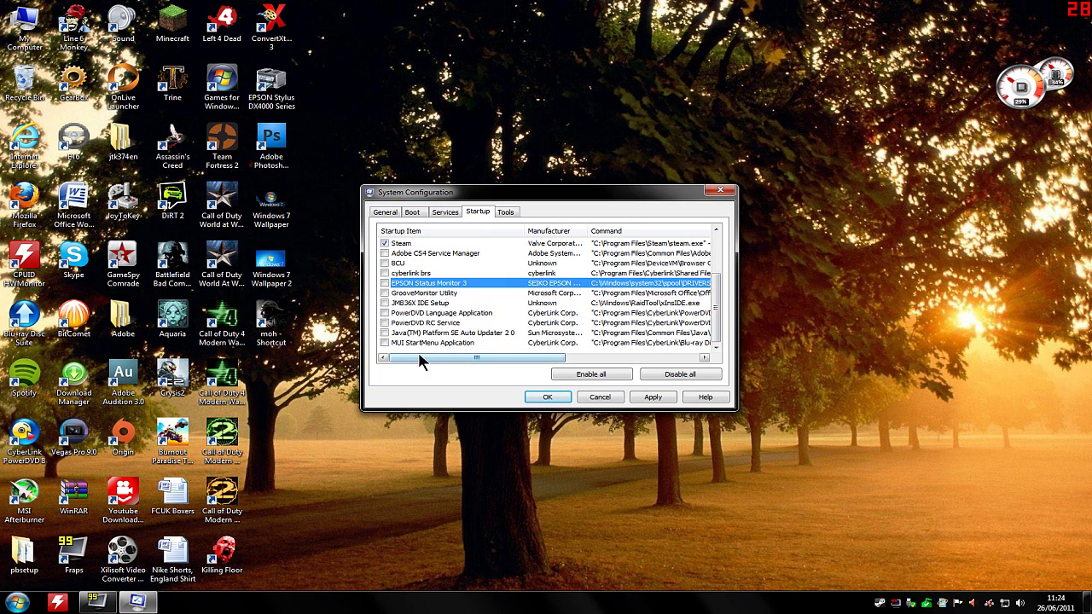
pyautogui.moveTo(427, 361)
pyautogui.mouseDown()
pyautogui.moveTo(474, 364)
pyautogui.moveTo(438, 357)
pyautogui.mouseUp()
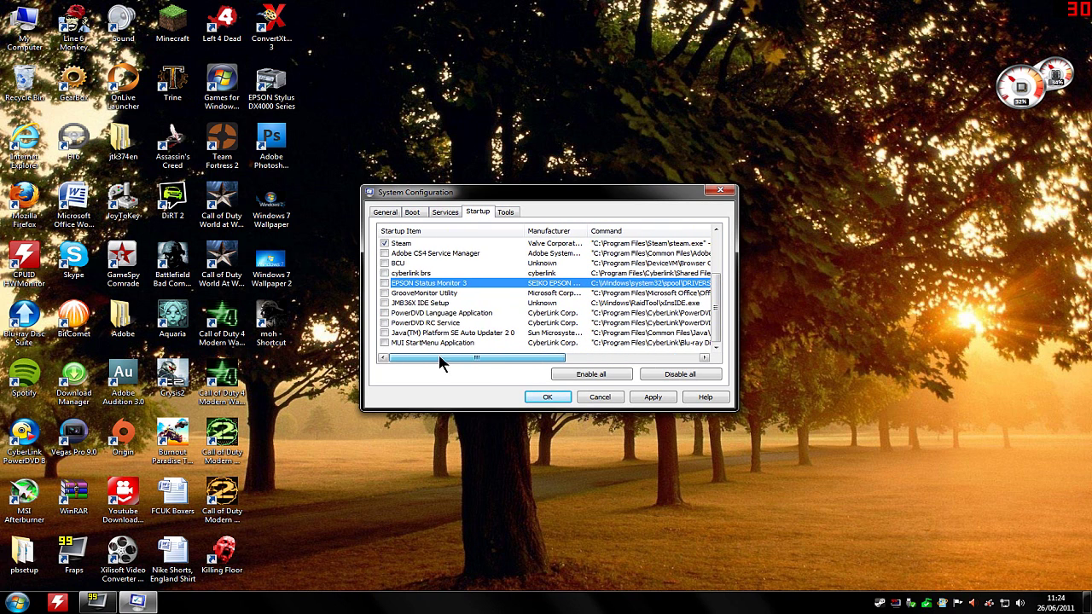
pyautogui.click(412, 274)
pyautogui.moveTo(438, 357); pyautogui.dragTo(453, 356)
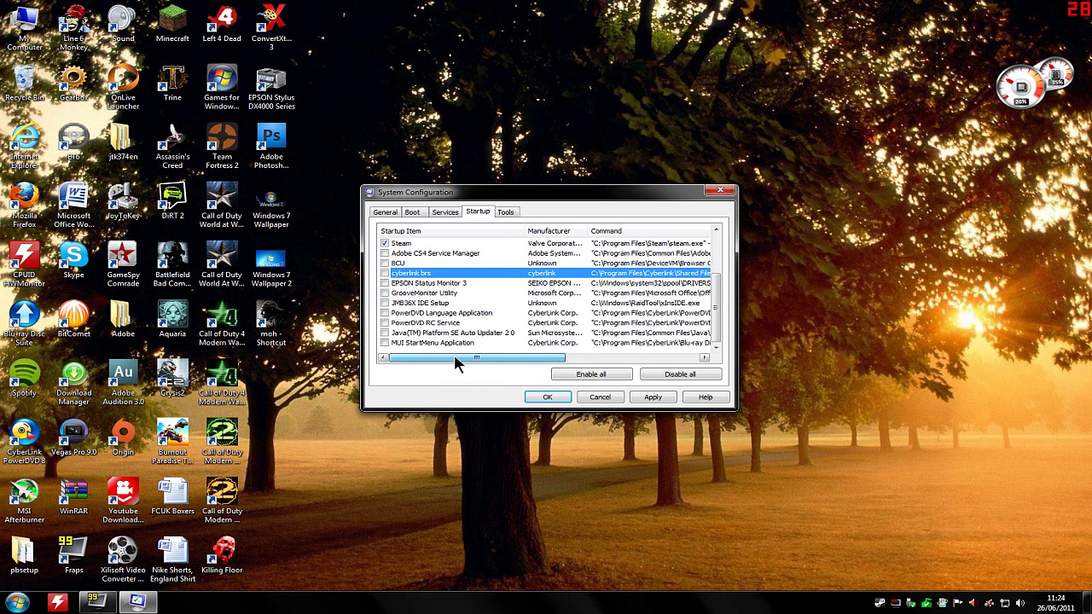
# - Examine the BCU and Adobe CS4 Service Manager startup entries, and close System Configuration without saving changes
pyautogui.click(397, 263)
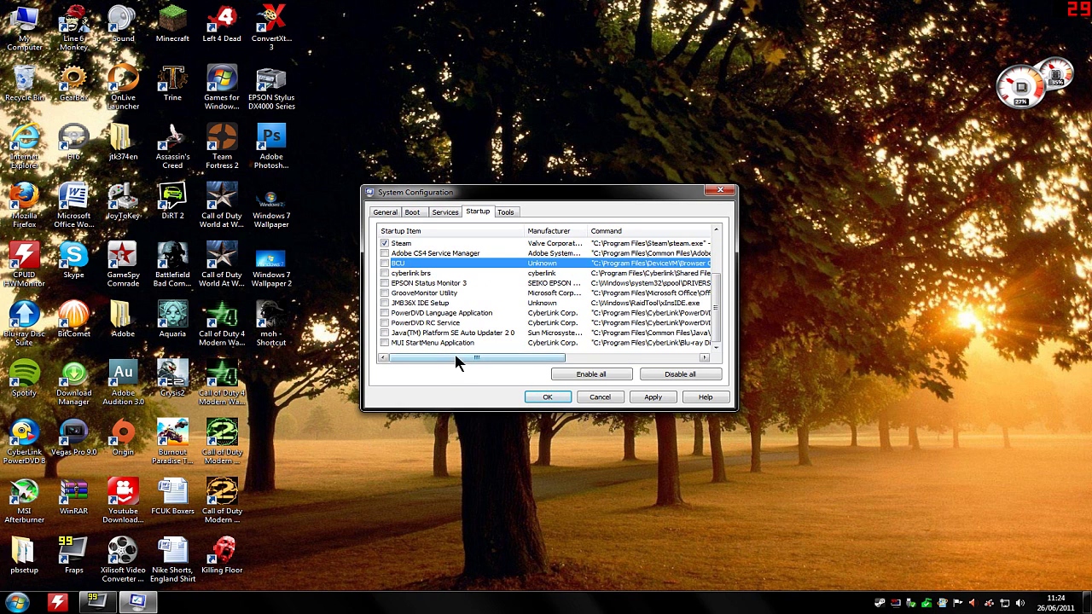
pyautogui.moveTo(454, 353); pyautogui.dragTo(518, 354)
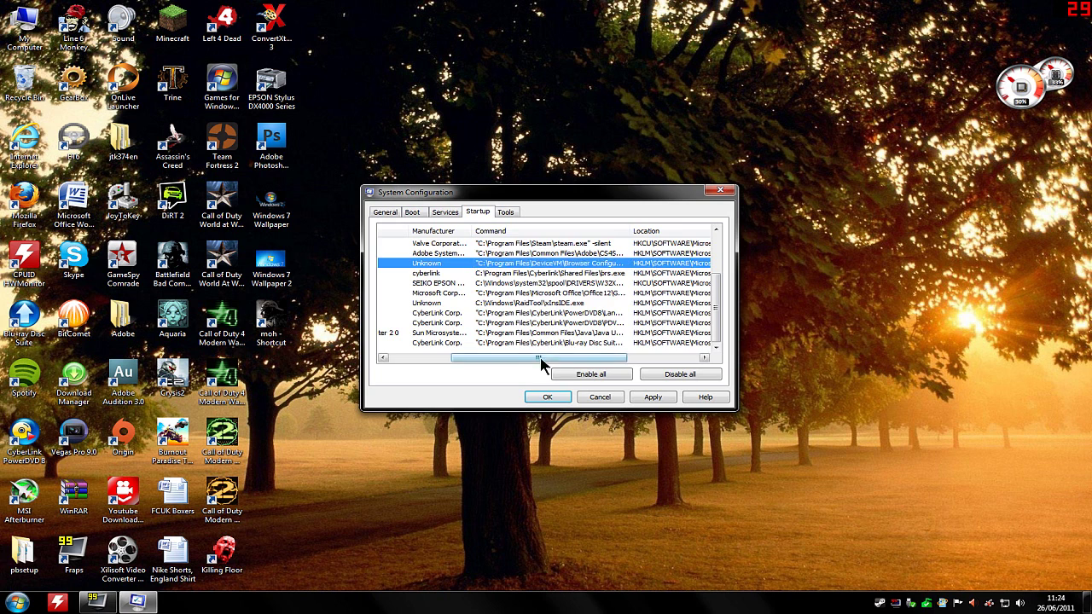
pyautogui.moveTo(546, 358); pyautogui.dragTo(429, 360)
pyautogui.click(409, 254)
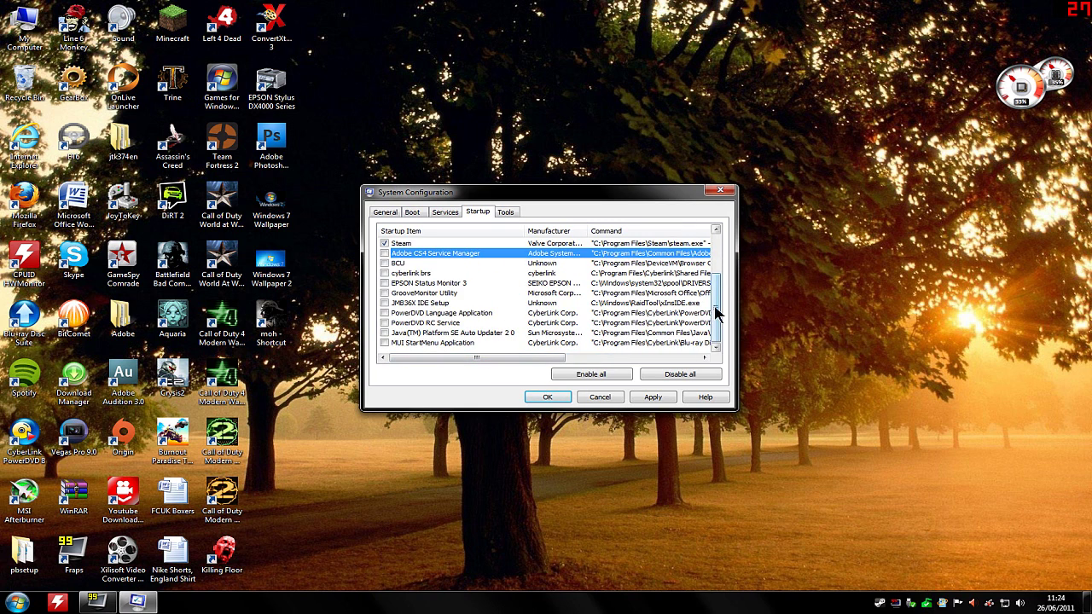
pyautogui.moveTo(719, 310); pyautogui.dragTo(719, 265)
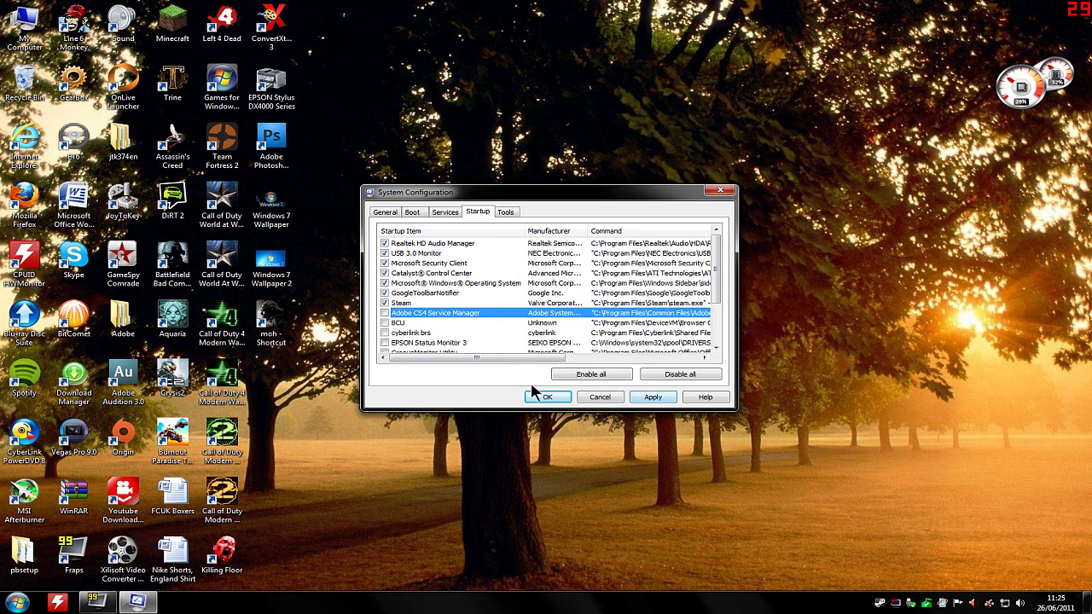
pyautogui.click(597, 400)
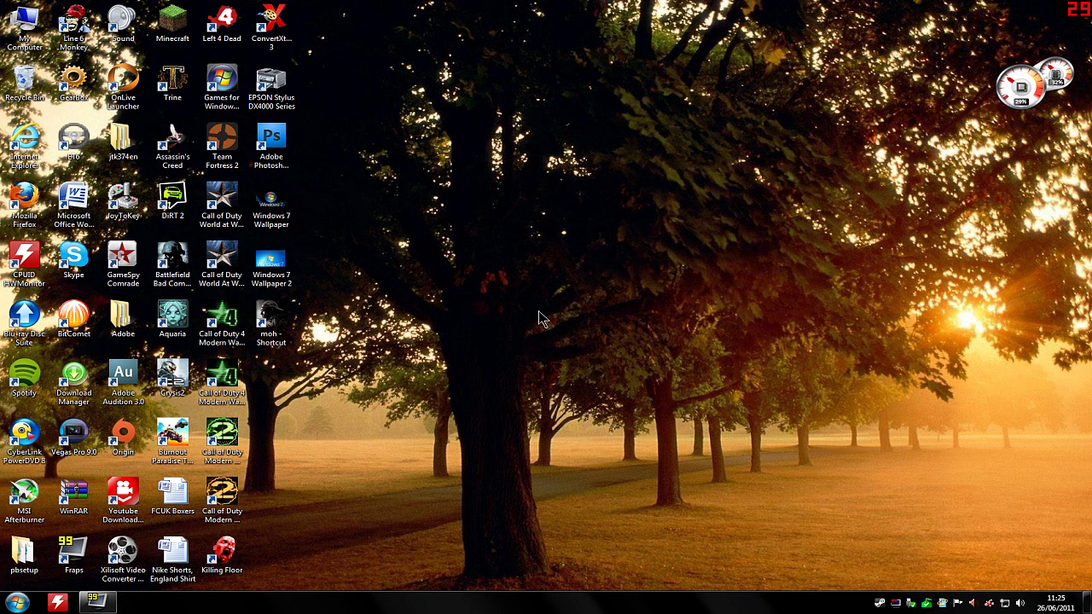
# - Examine the Delete Browsing History options under Internet Options in Control Panel, and leave without deleting anything
pyautogui.click(17, 603)
pyautogui.click(218, 471)
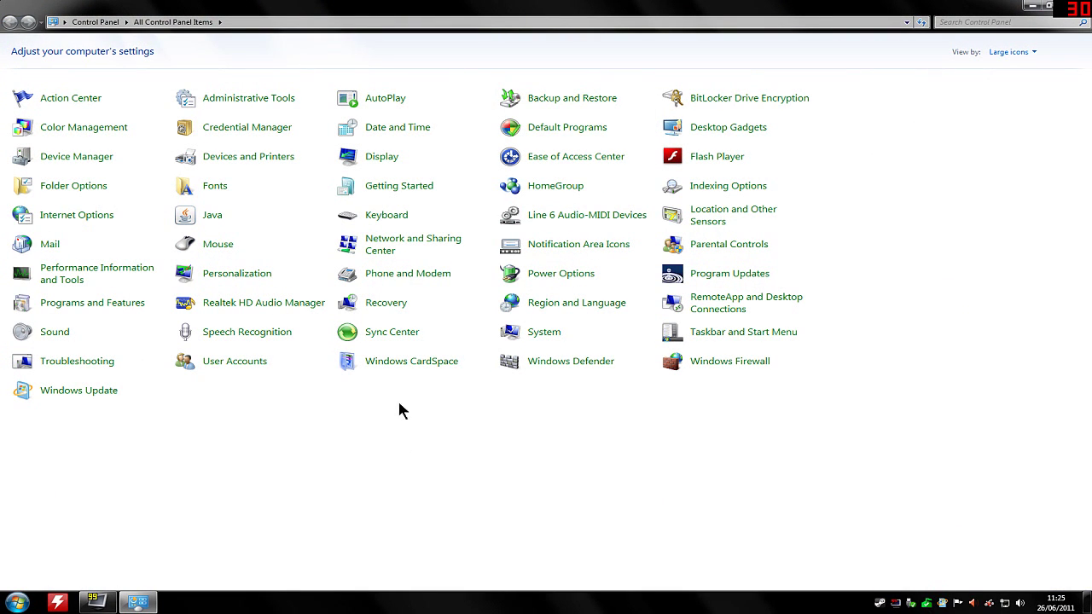
pyautogui.click(58, 219)
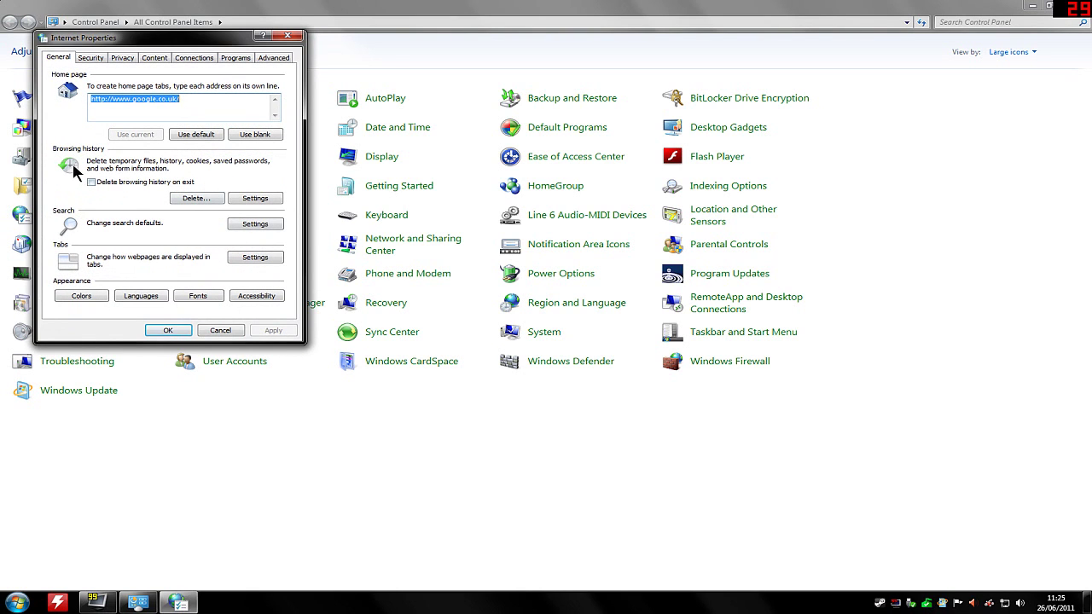
pyautogui.click(186, 199)
pyautogui.click(59, 97)
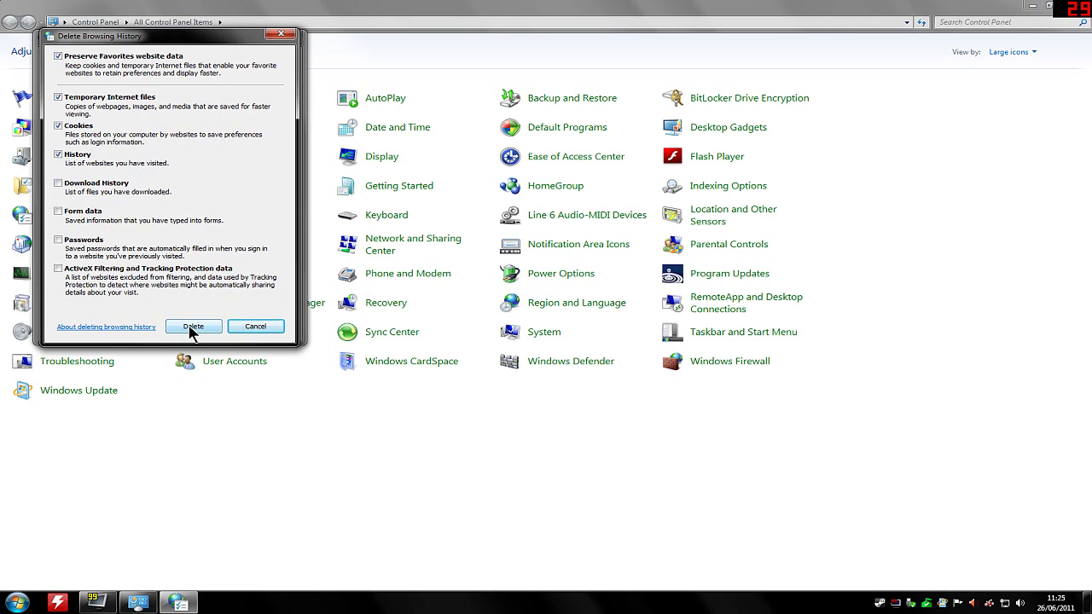
pyautogui.click(243, 330)
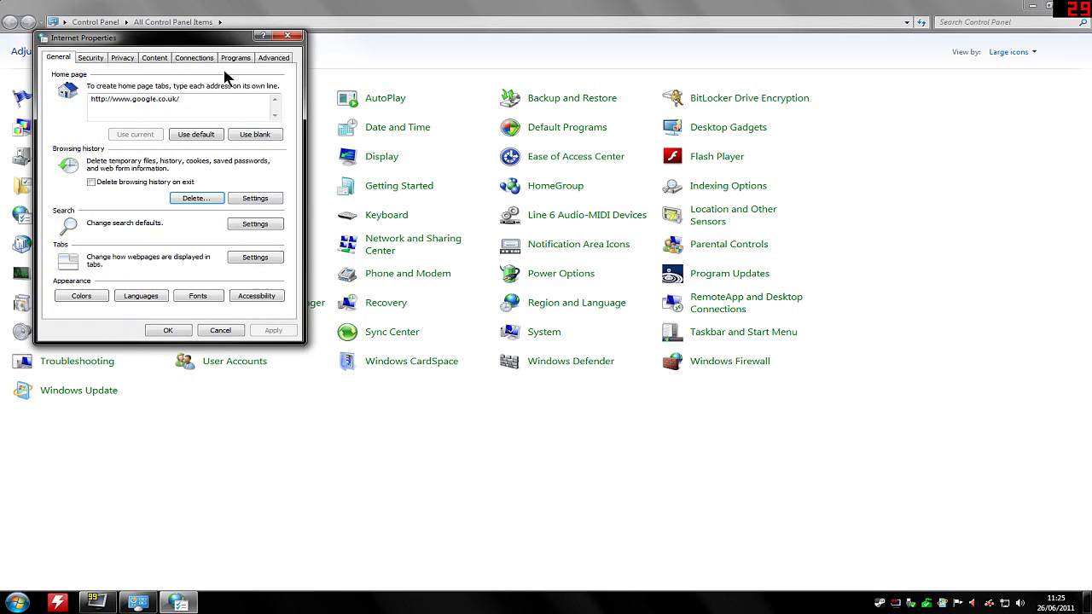
pyautogui.click(220, 329)
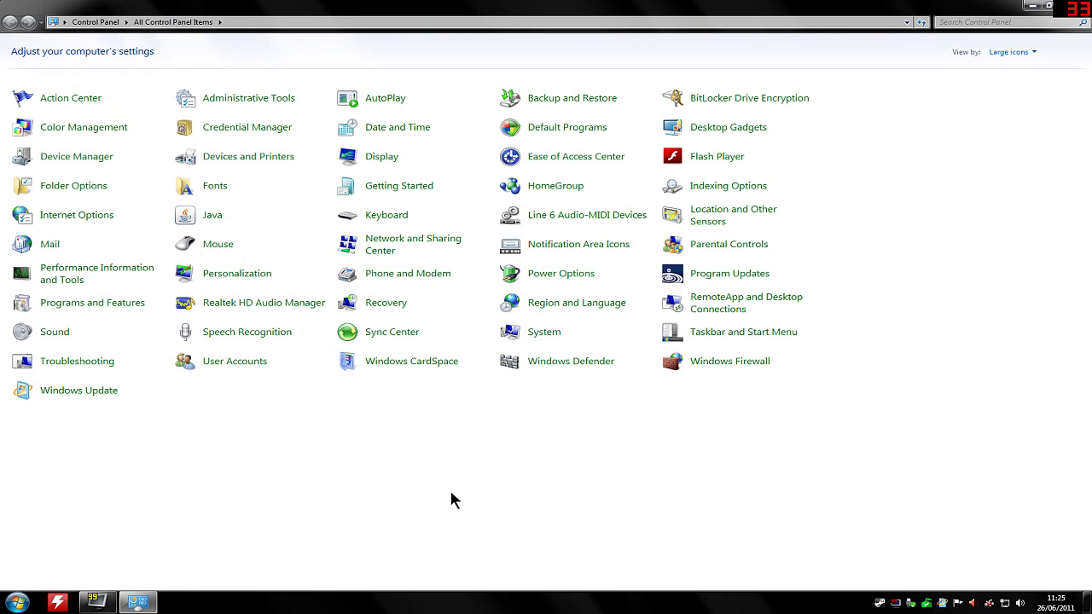
pyautogui.click(1077, 10)
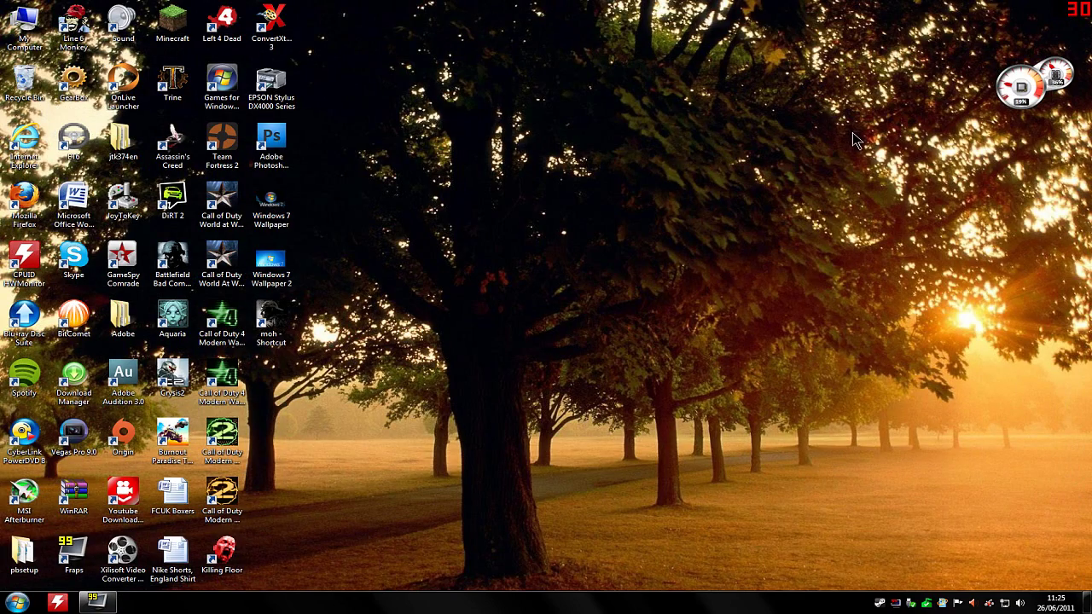
# - Search the computer for "disk", open Disk Defragmenter and shift its window slightly
pyautogui.click(17, 602)
pyautogui.click(43, 573)
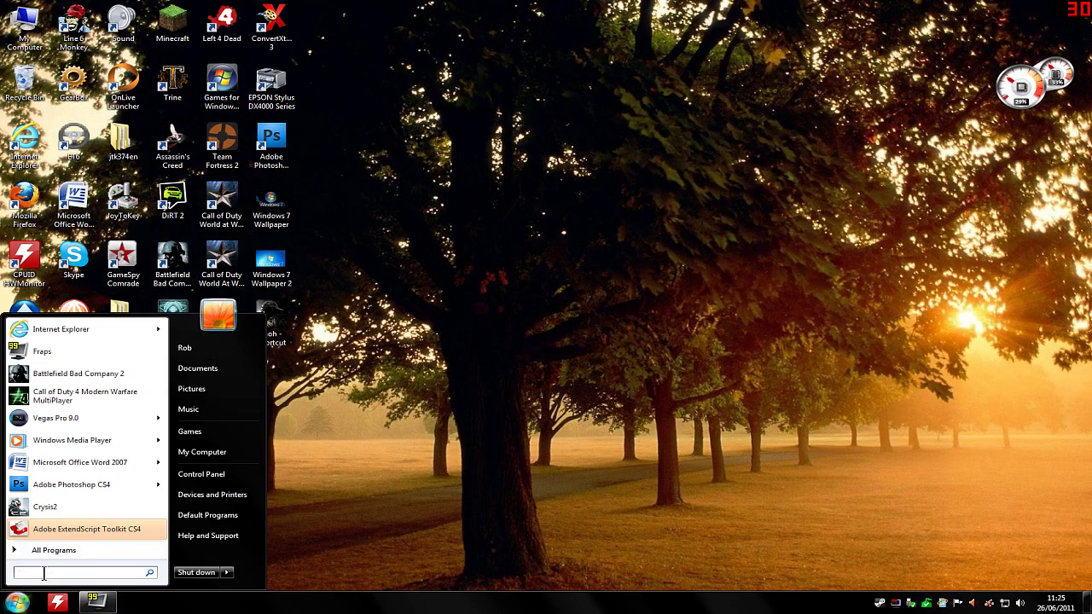
pyautogui.write('disk')
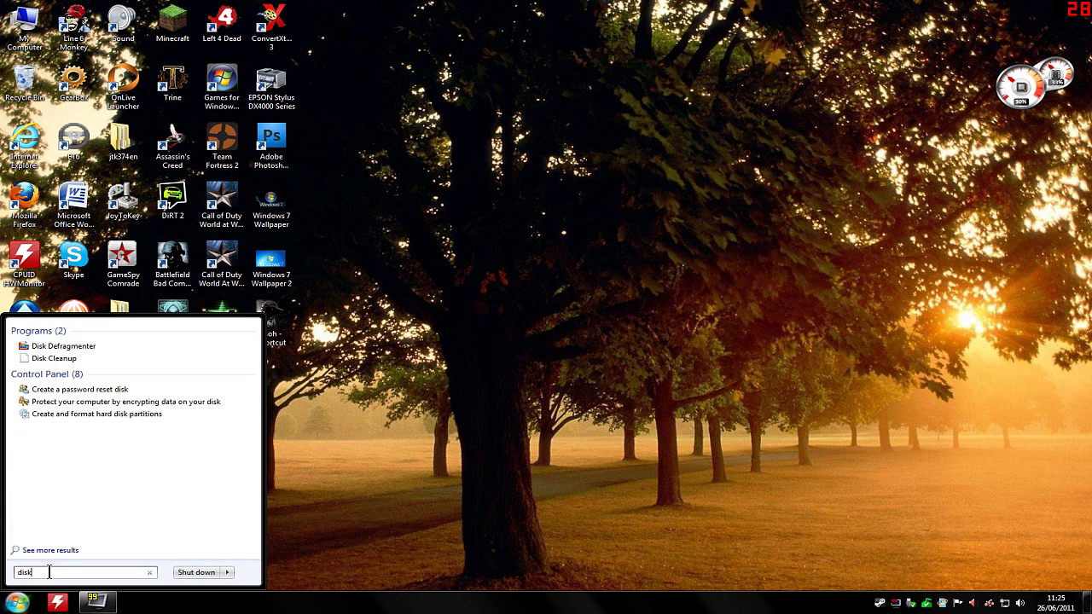
pyautogui.click(41, 347)
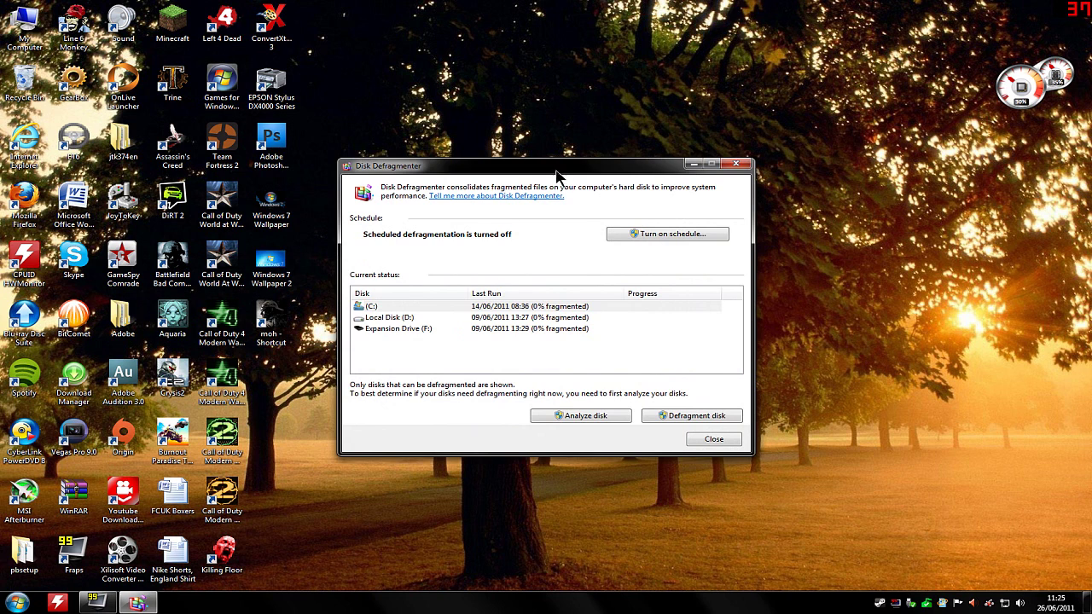
pyautogui.click(17, 603)
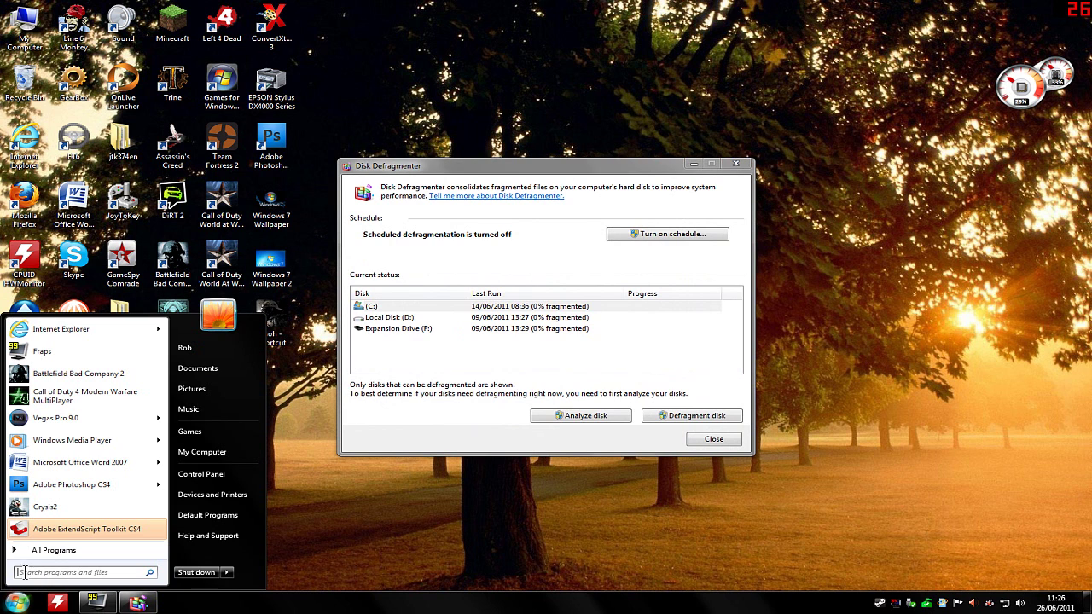
pyautogui.press('Escape')
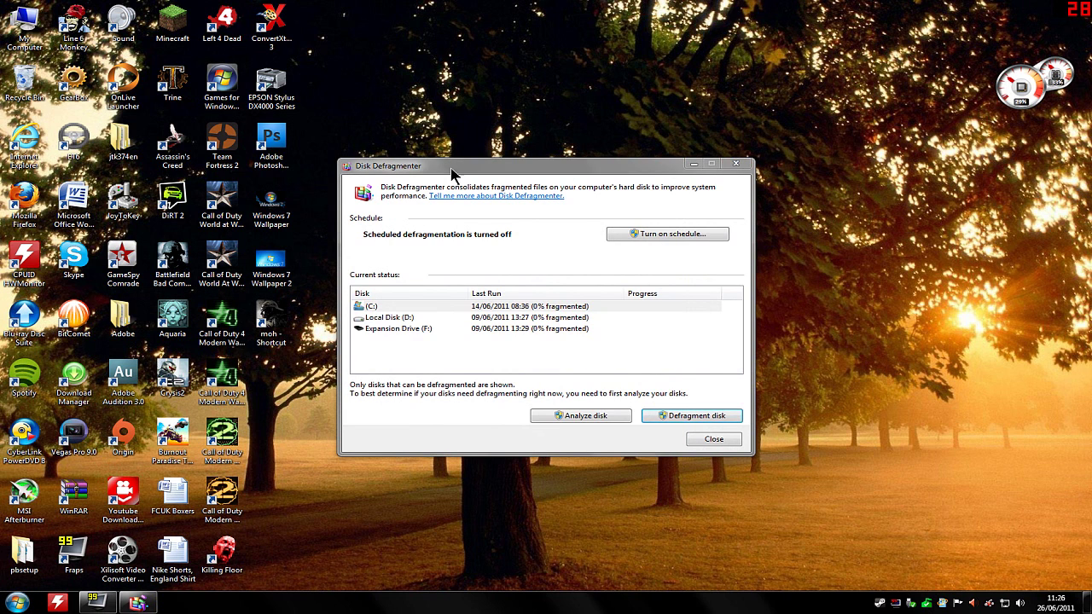
pyautogui.moveTo(452, 168); pyautogui.dragTo(474, 163)
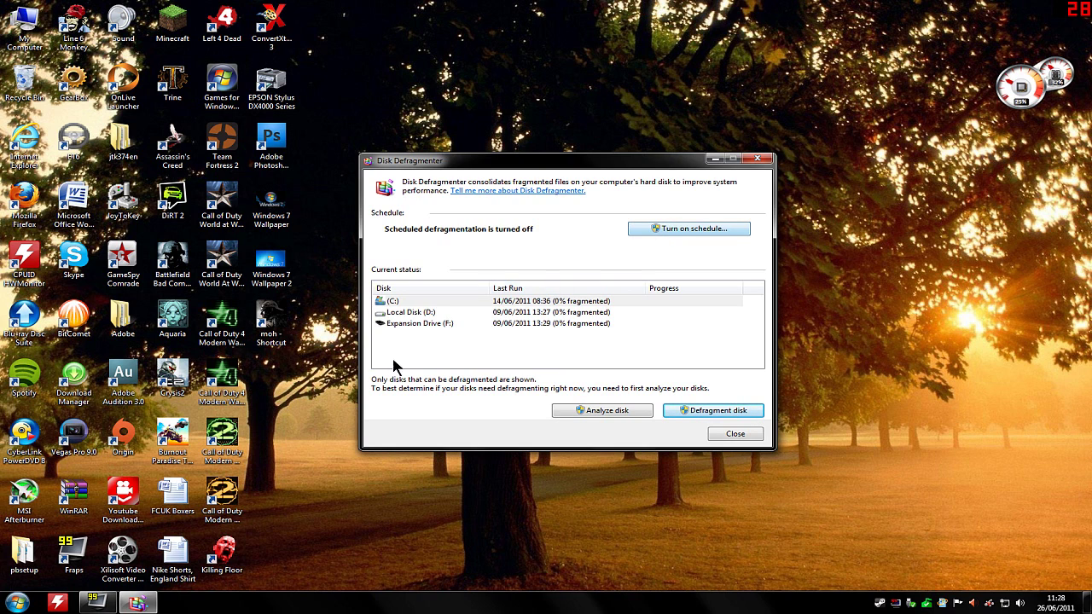
# - Select the C:, D: and F: drives in turn in Disk Defragmenter, and close it without analyzing or defragmenting
pyautogui.click(390, 305)
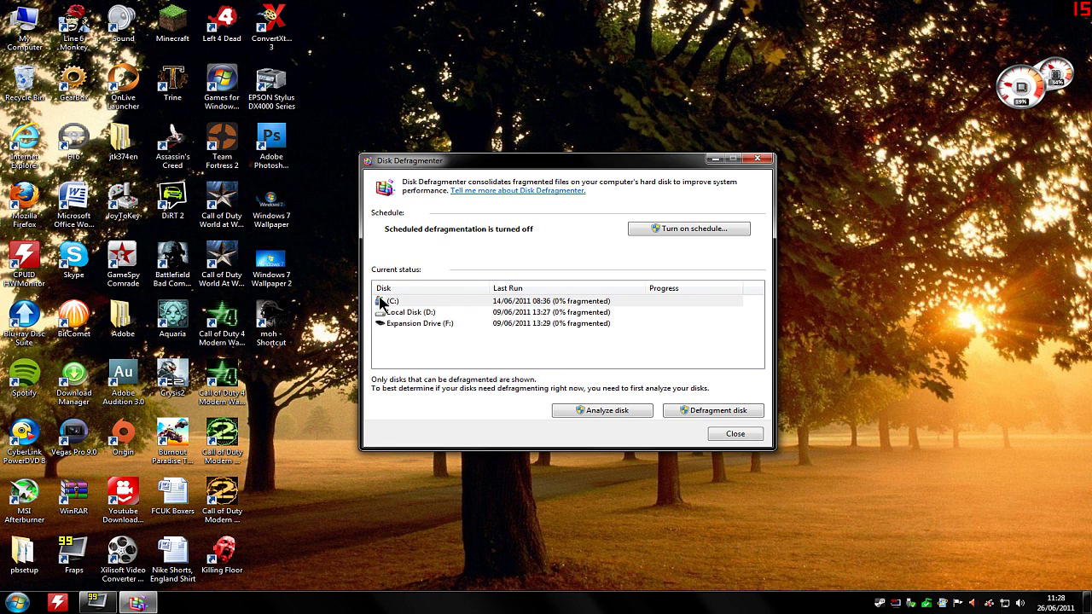
pyautogui.click(393, 349)
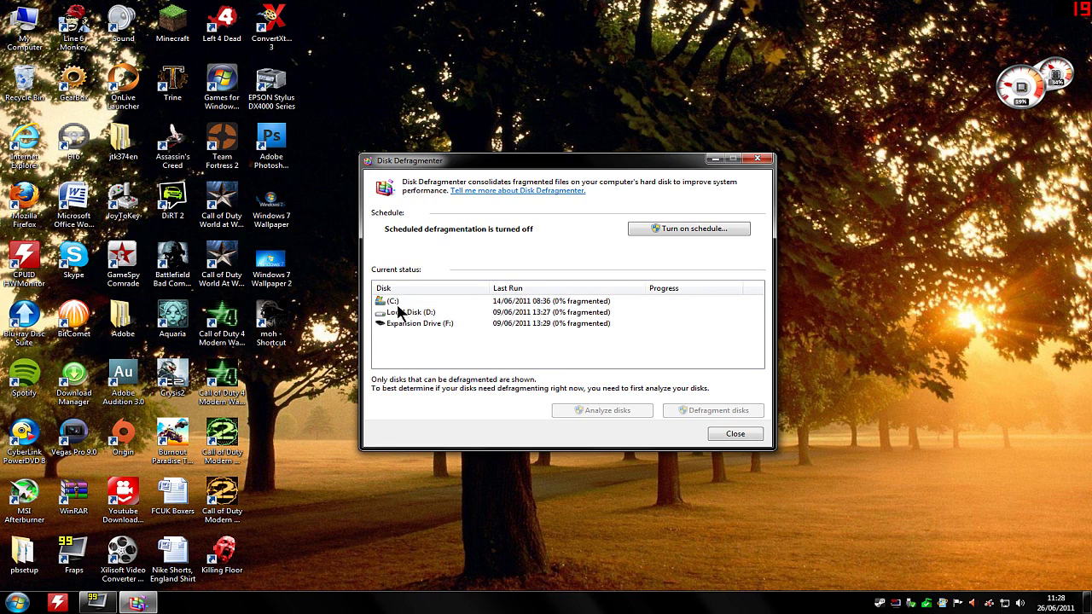
pyautogui.click(396, 304)
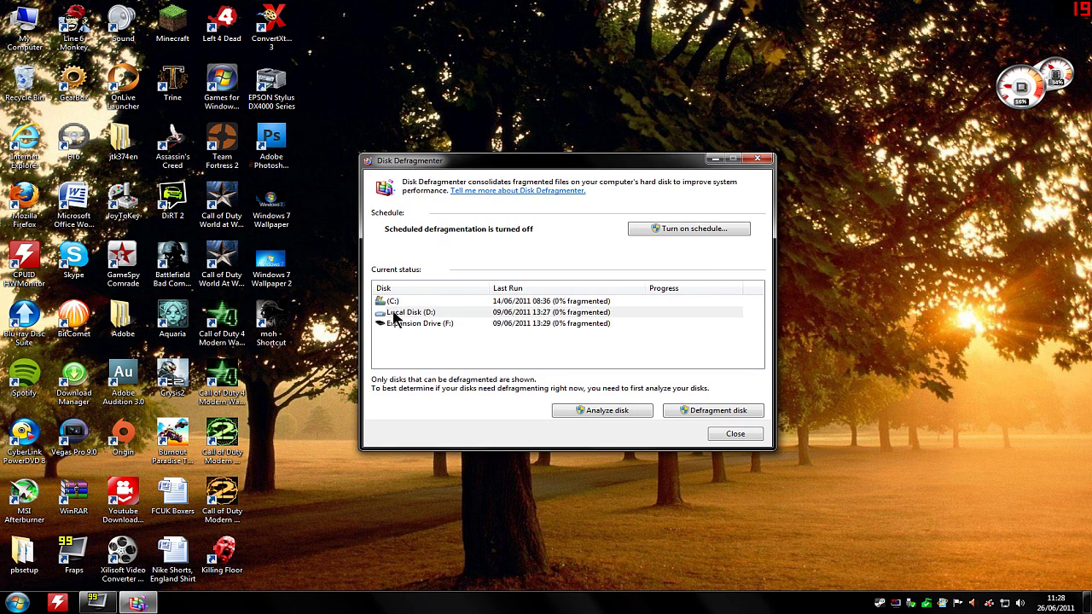
pyautogui.click(398, 312)
pyautogui.click(392, 301)
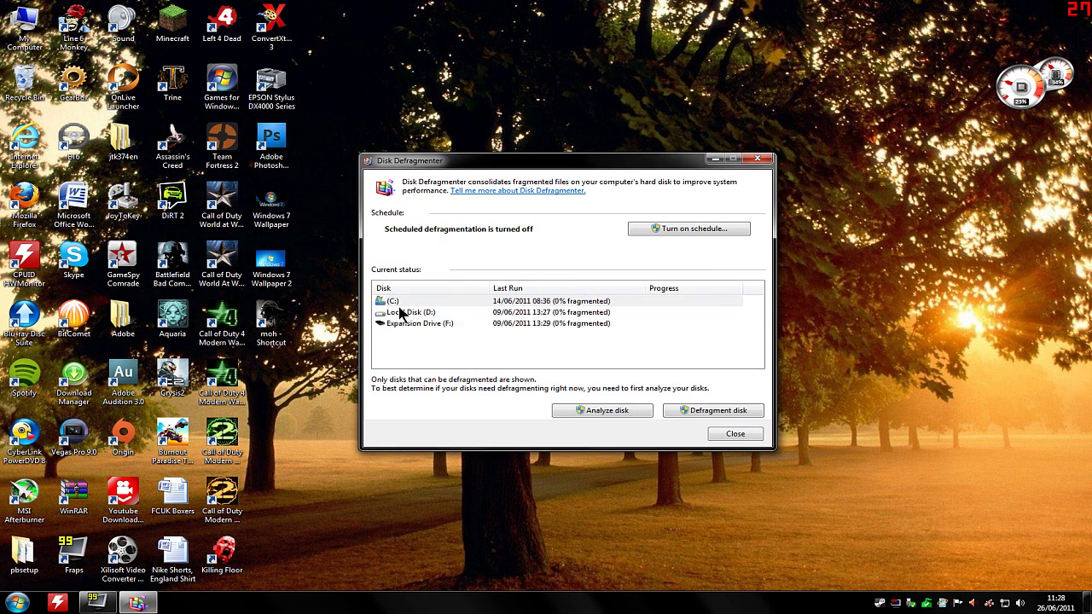
pyautogui.click(400, 312)
pyautogui.click(401, 324)
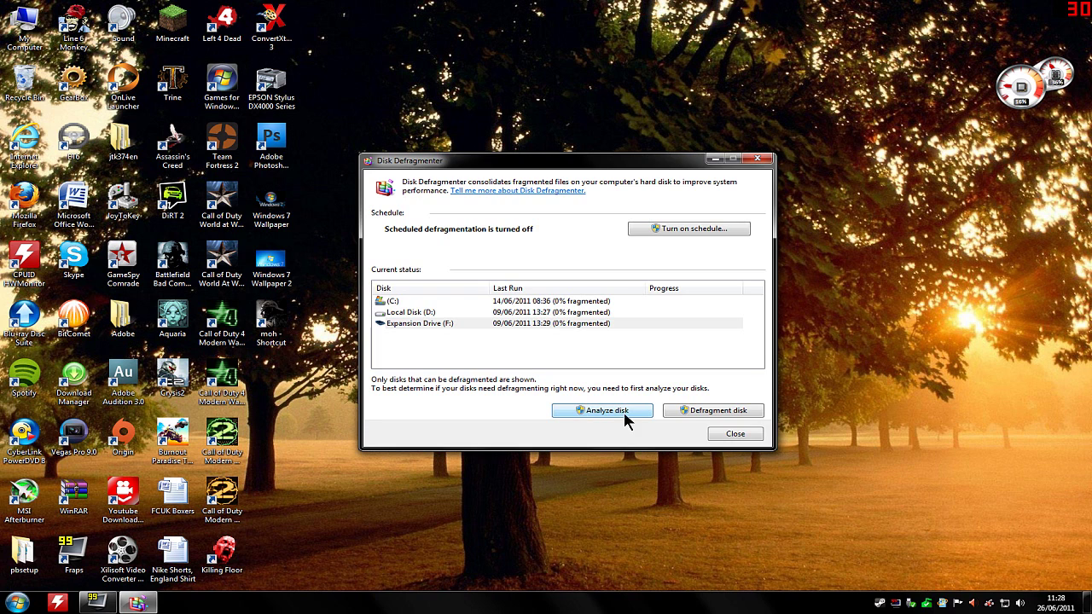
pyautogui.click(727, 434)
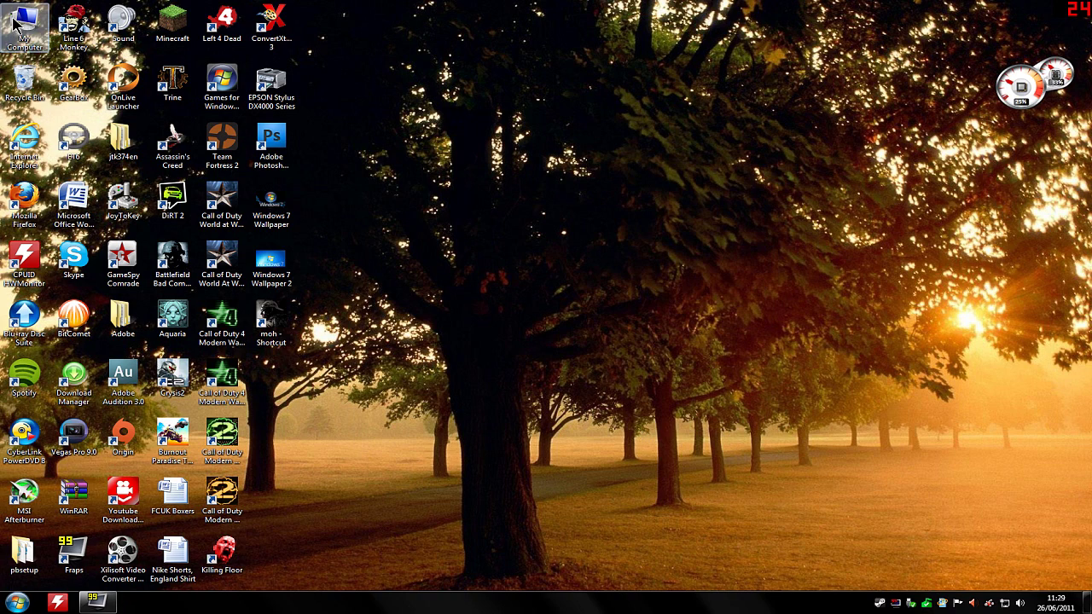
# - Look up the Disk Cleanup option in the properties of Local Disk (C:), and close My Computer without running it
pyautogui.doubleClick(14, 22)
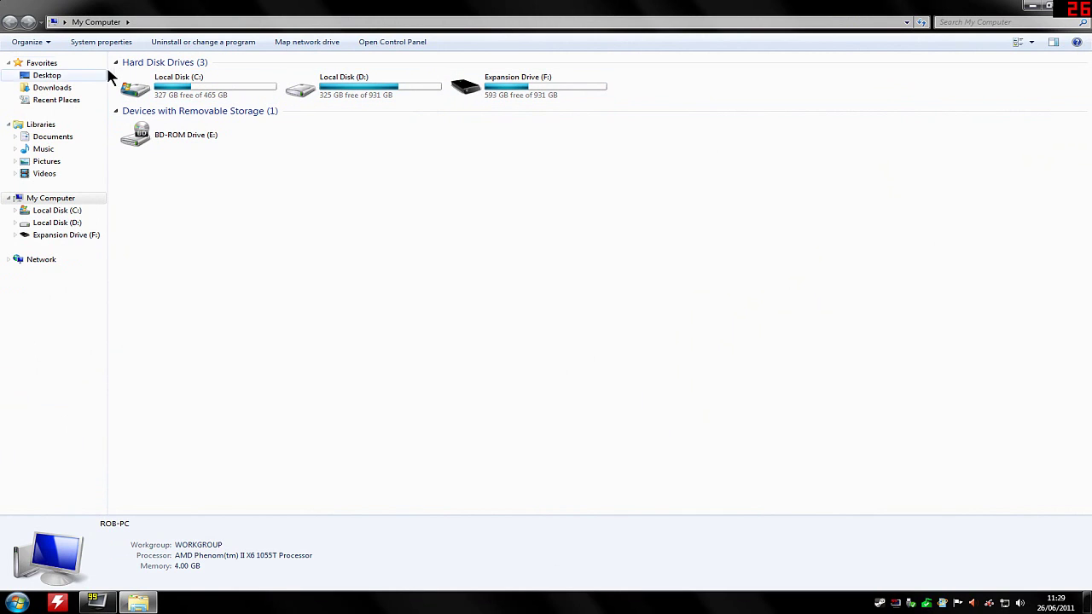
pyautogui.rightClick(168, 92)
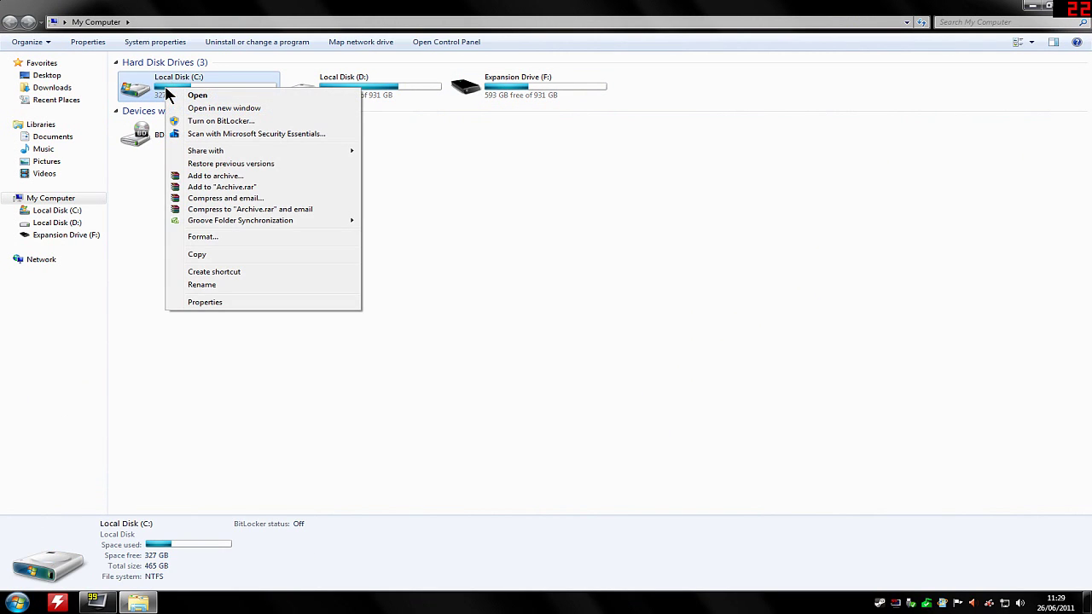
pyautogui.click(206, 303)
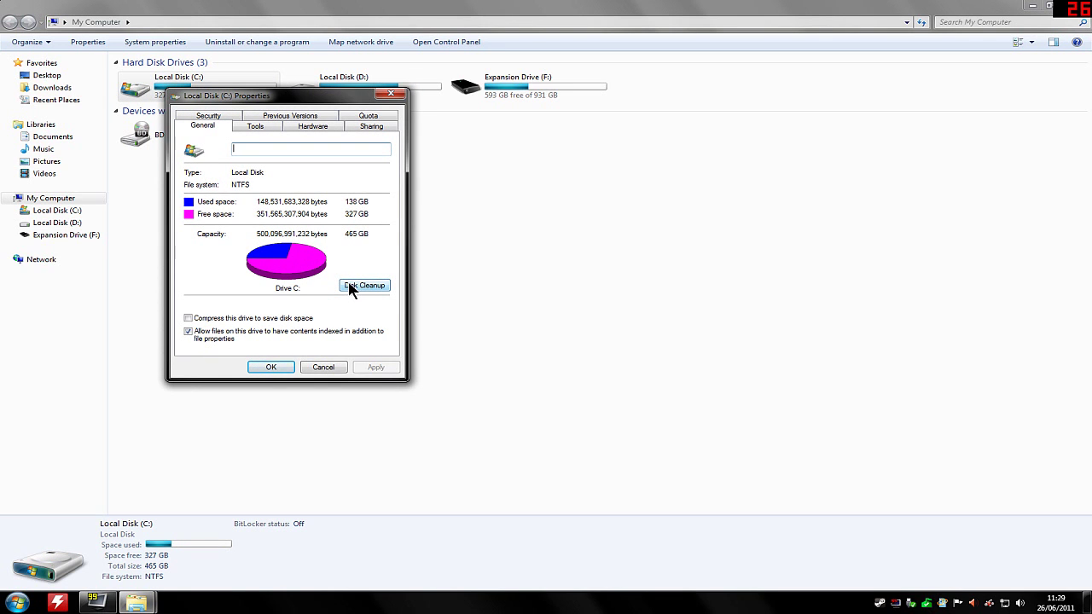
pyautogui.click(318, 368)
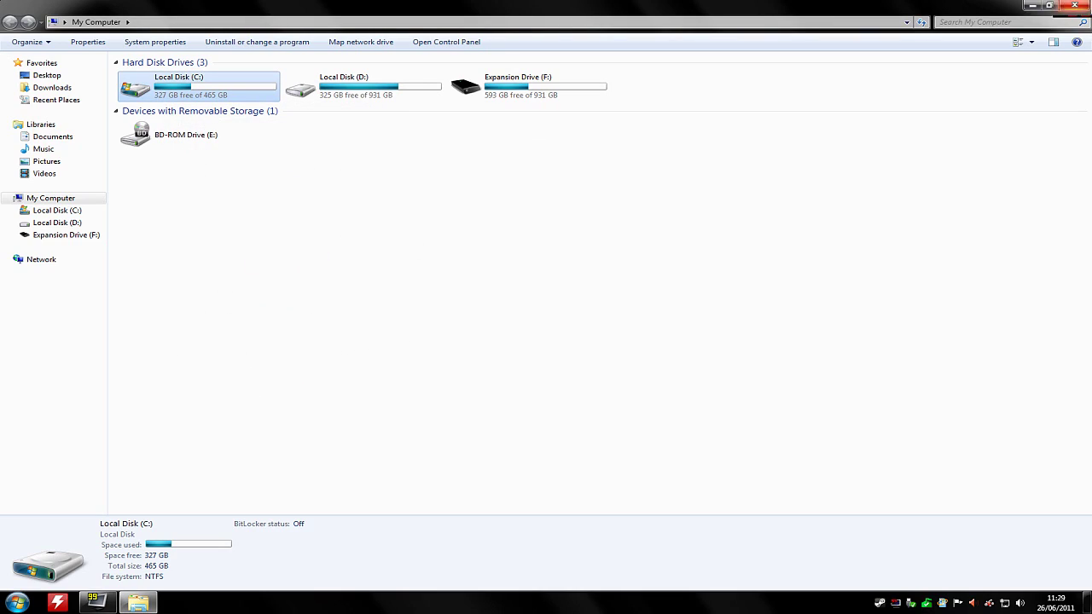
pyautogui.click(1073, 7)
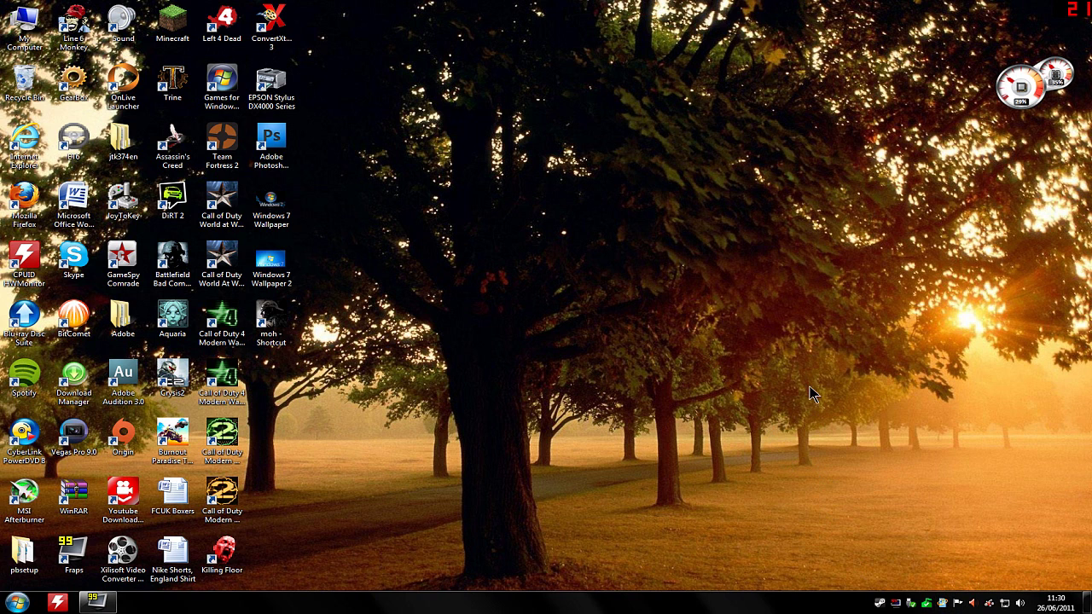
# - Review the list of important updates in Windows Update, and close it without installing any
pyautogui.click(942, 604)
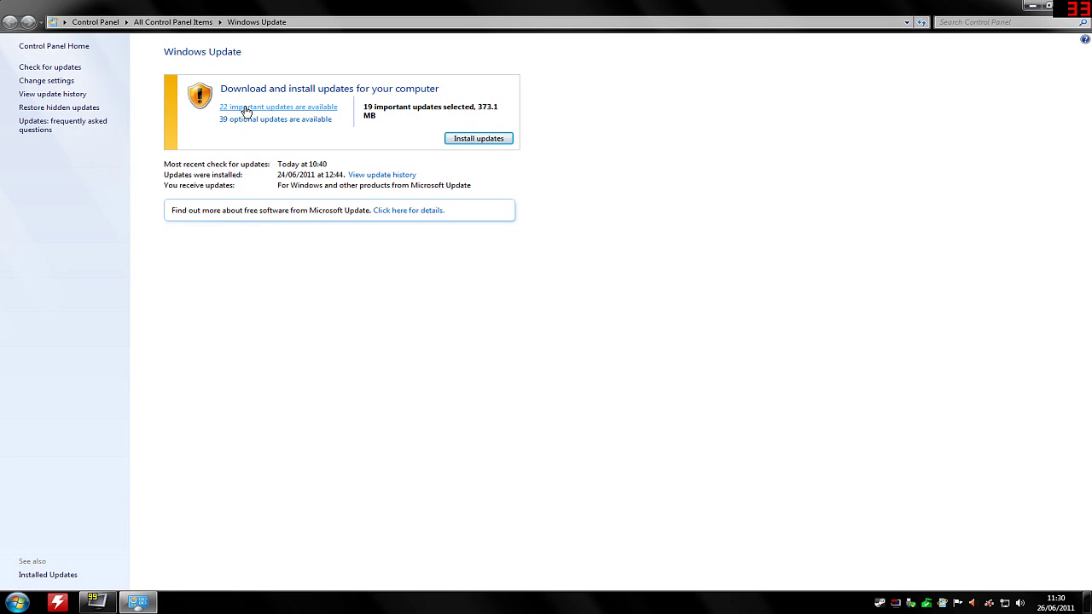
pyautogui.click(245, 110)
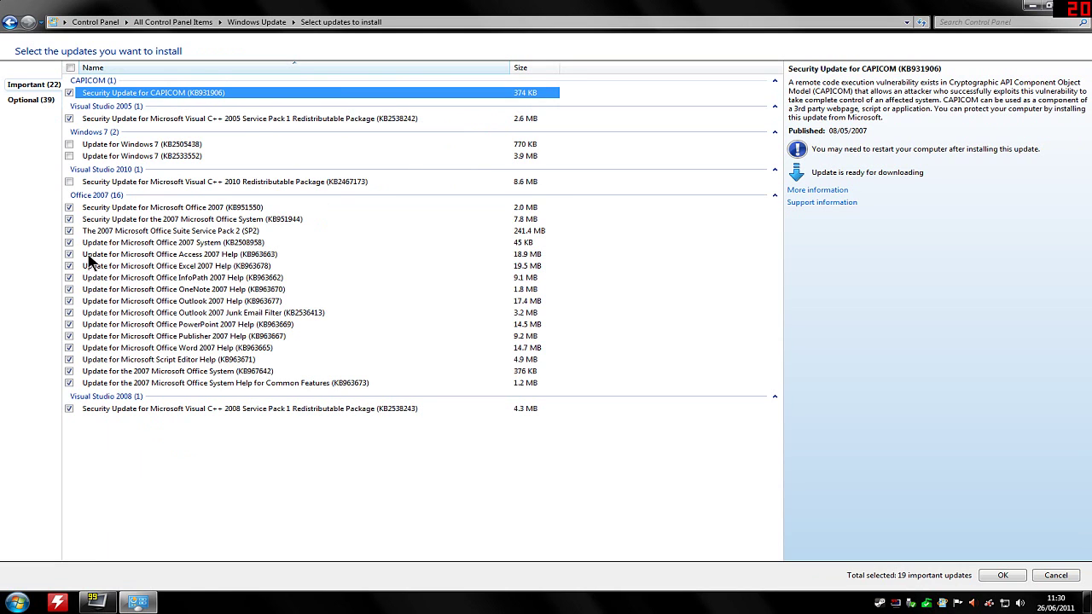
pyautogui.click(1056, 576)
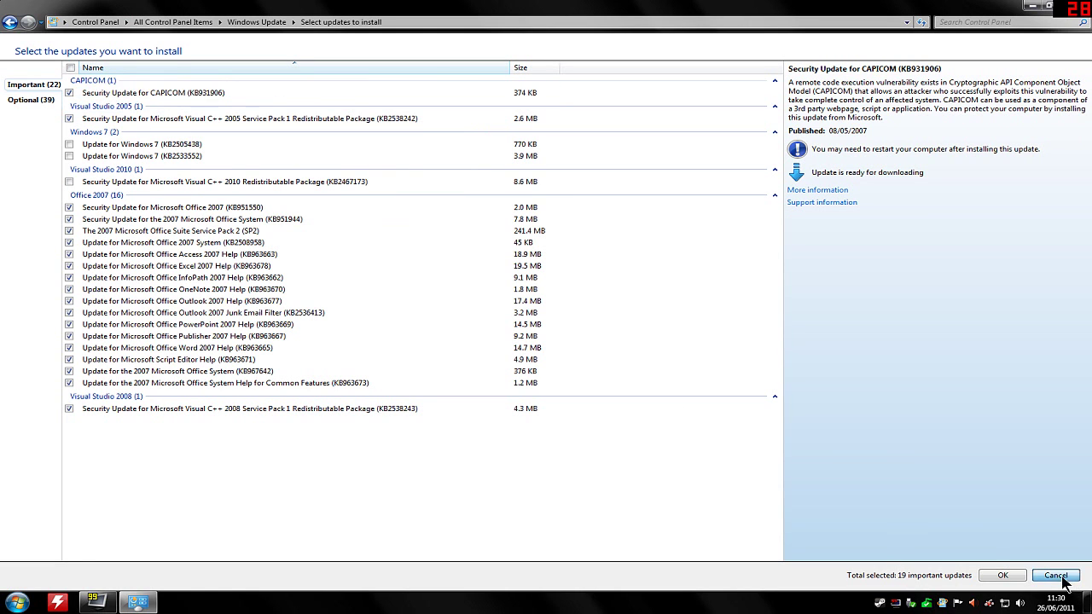
pyautogui.click(1074, 7)
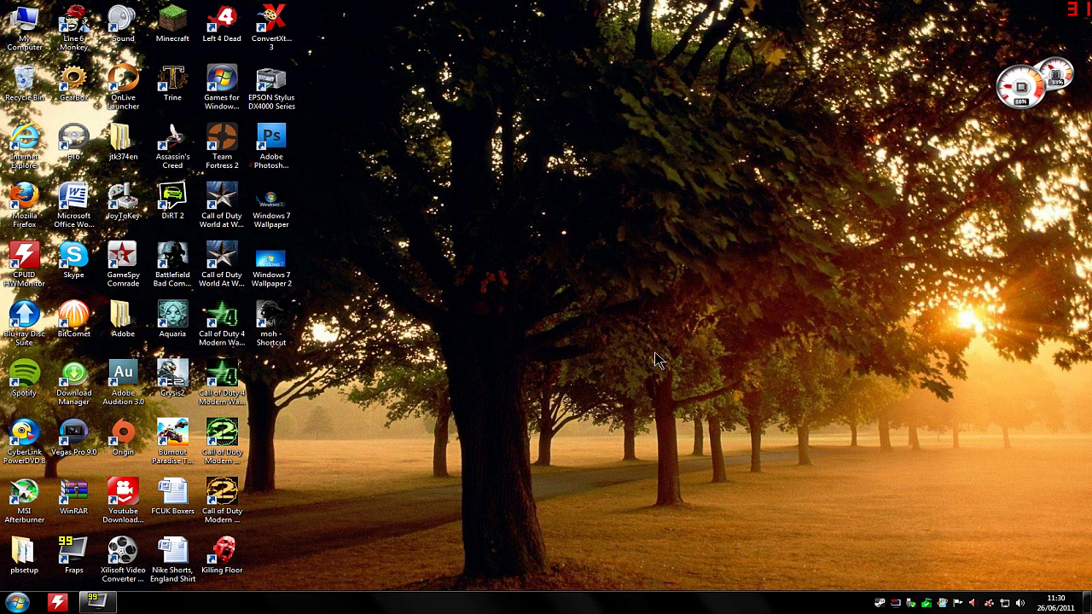
# - Open the High performance plan's settings in Power Options and check the choices for turning off the display and sleeping
pyautogui.click(4, 600)
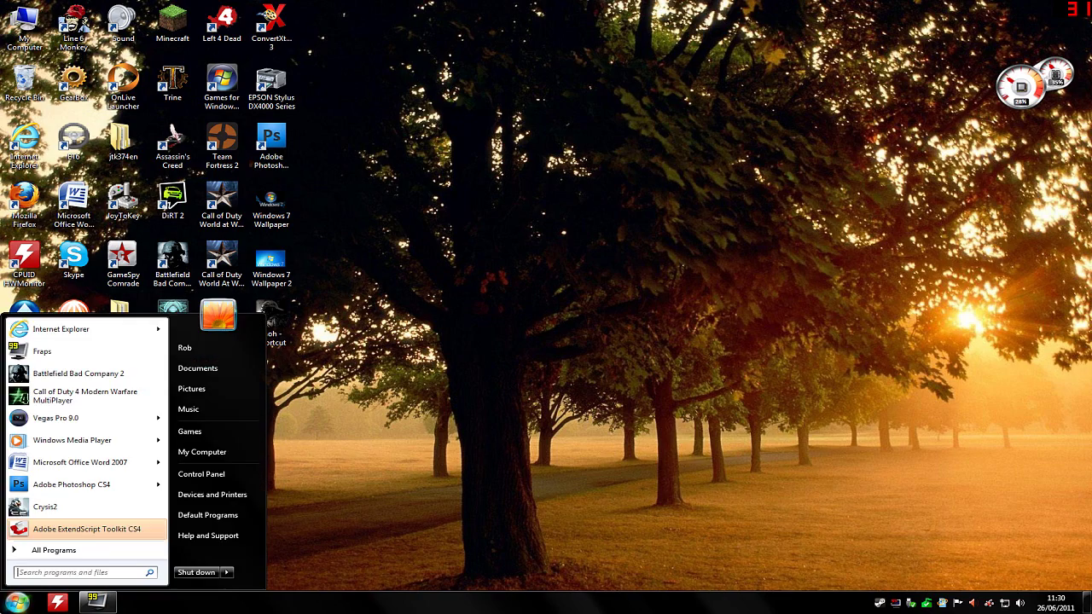
pyautogui.click(199, 478)
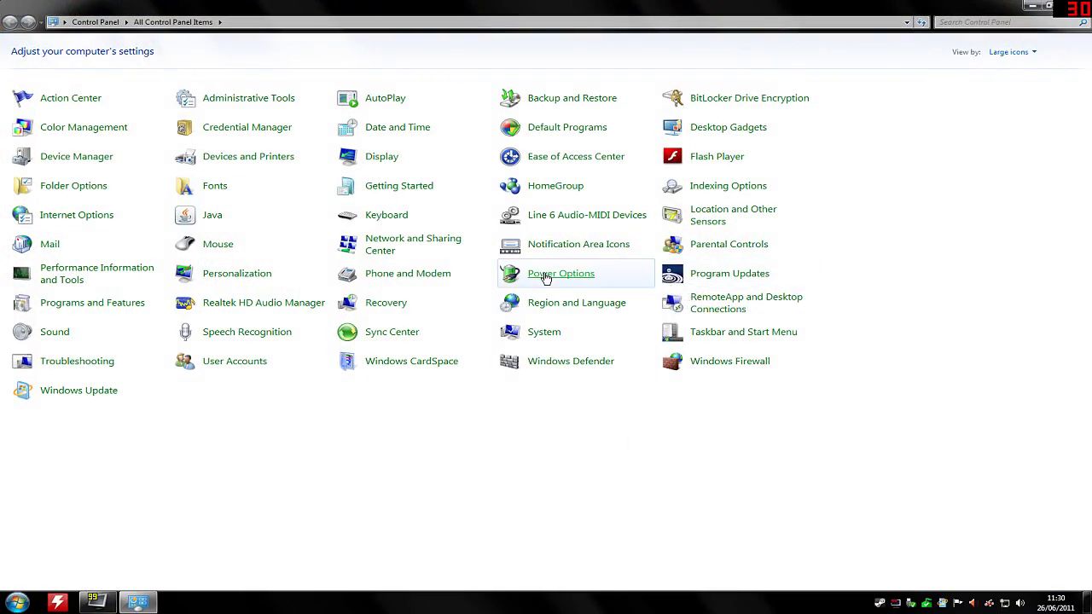
pyautogui.click(546, 277)
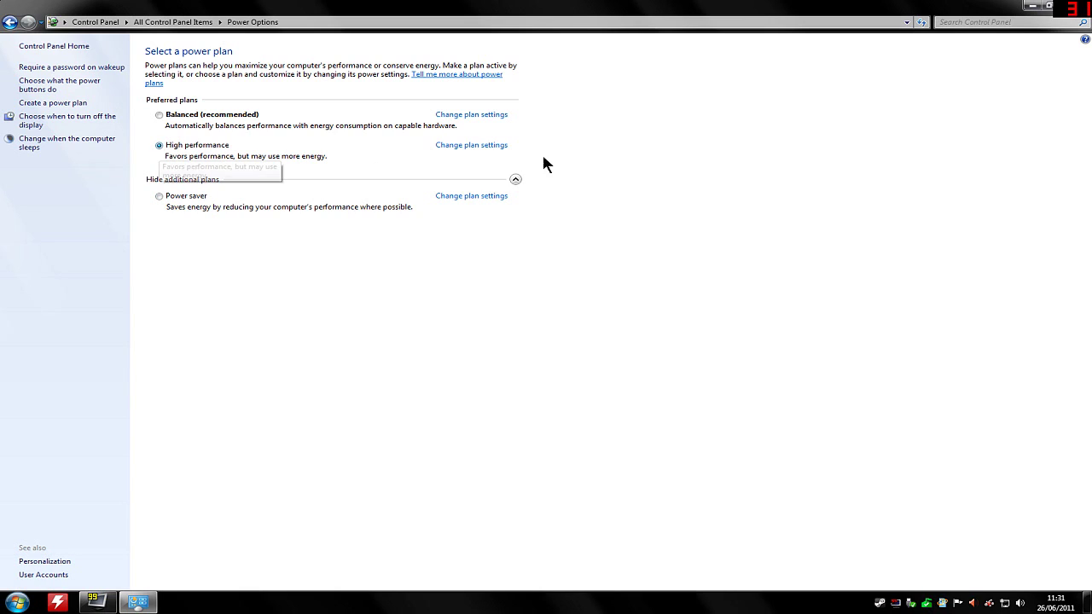
pyautogui.click(473, 145)
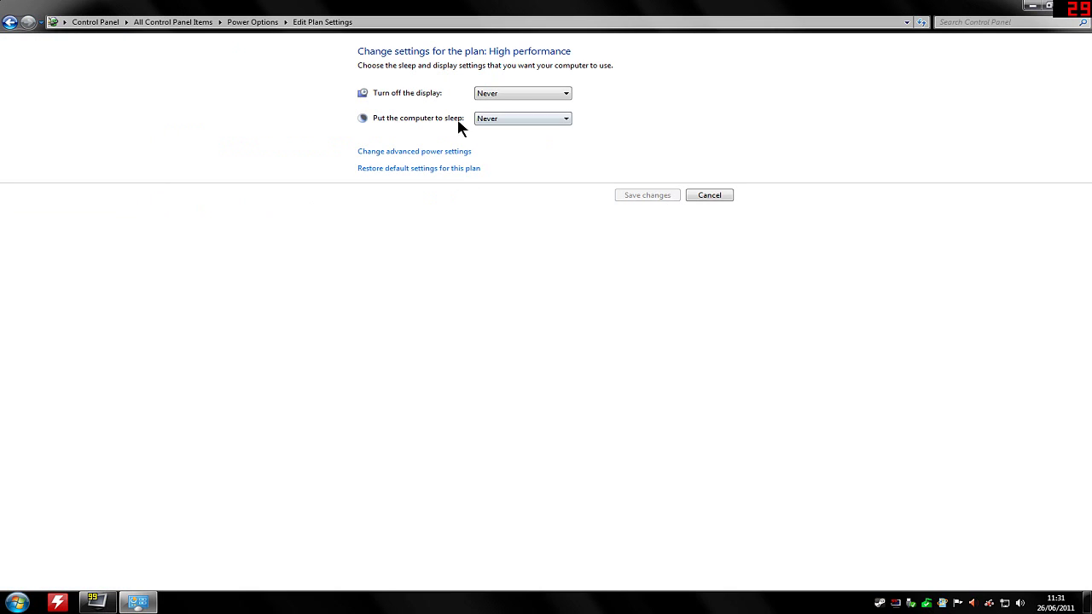
pyautogui.click(498, 95)
pyautogui.click(497, 95)
pyautogui.click(490, 118)
pyautogui.click(490, 117)
# - Review the advanced power settings of the High performance plan, and return to the power plans without saving changes
pyautogui.click(392, 152)
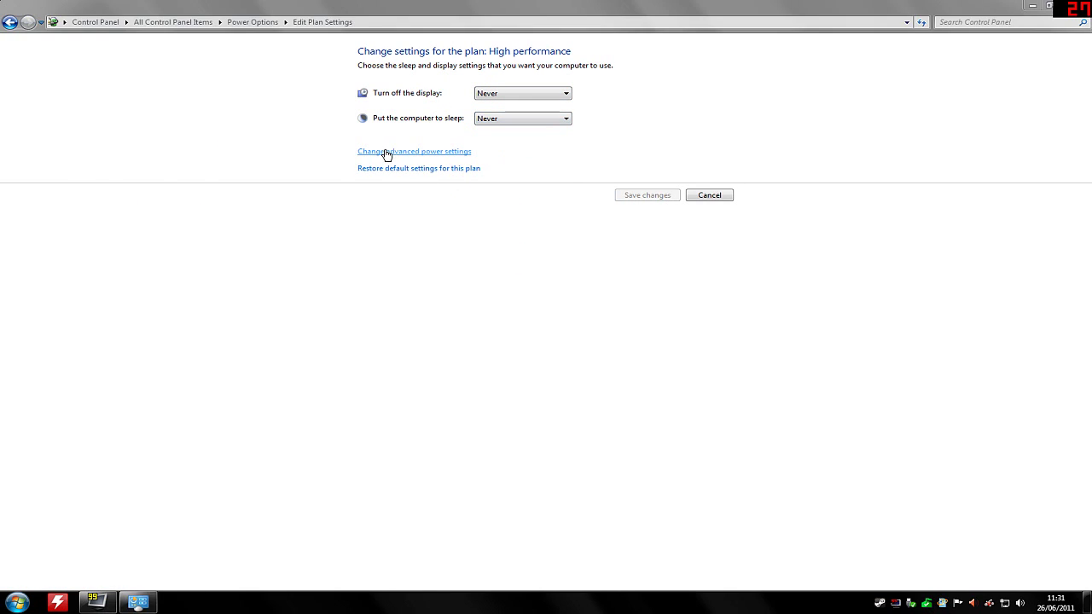
pyautogui.scroll(-1, 309, 209)
pyautogui.scroll(1, 308, 209)
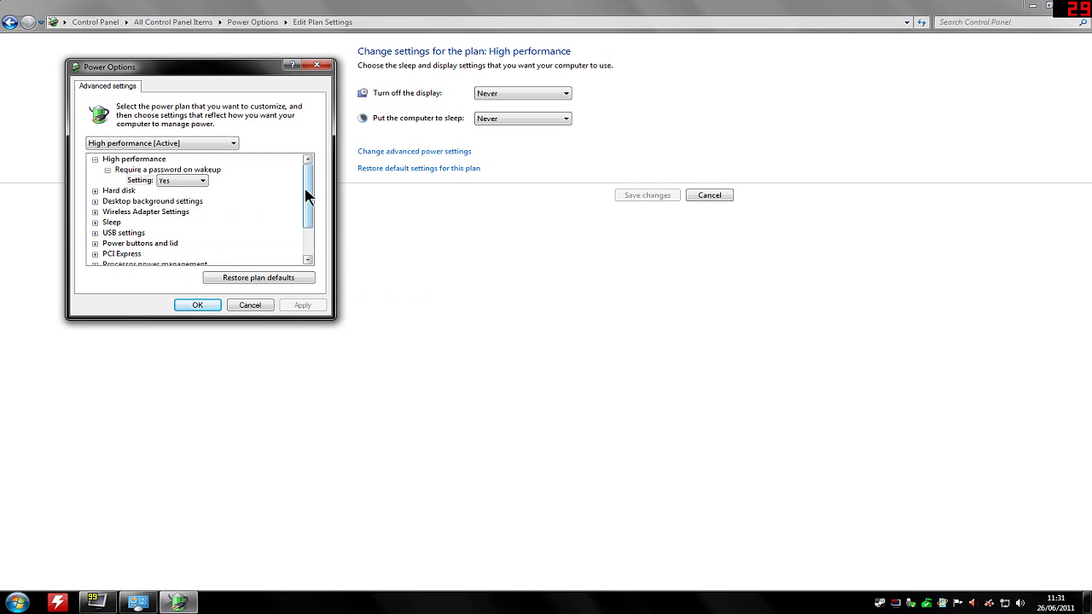
pyautogui.moveTo(305, 195); pyautogui.dragTo(307, 236)
pyautogui.click(245, 309)
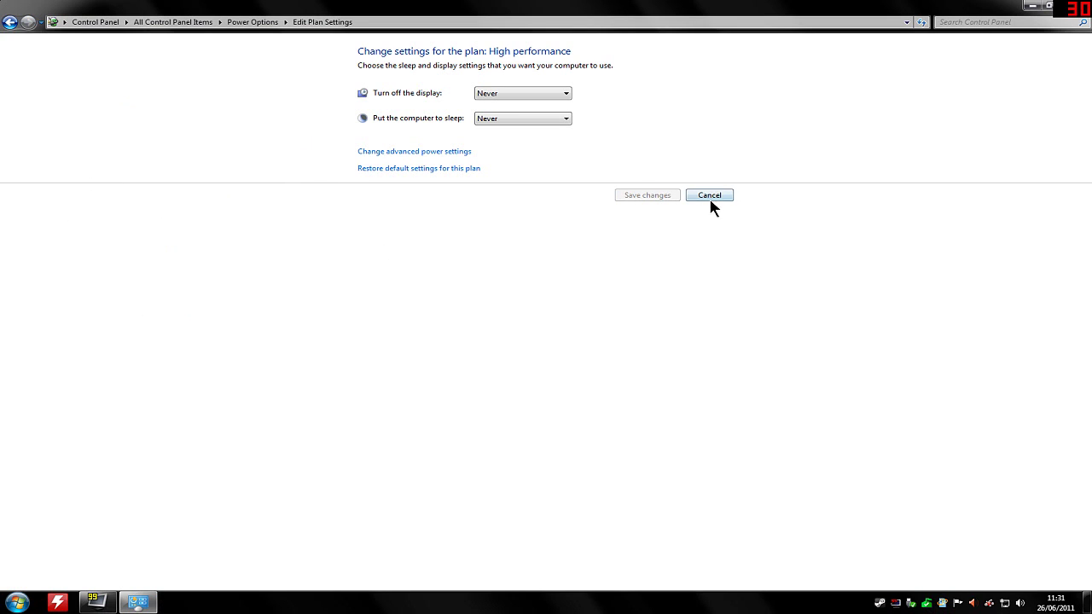
pyautogui.click(704, 198)
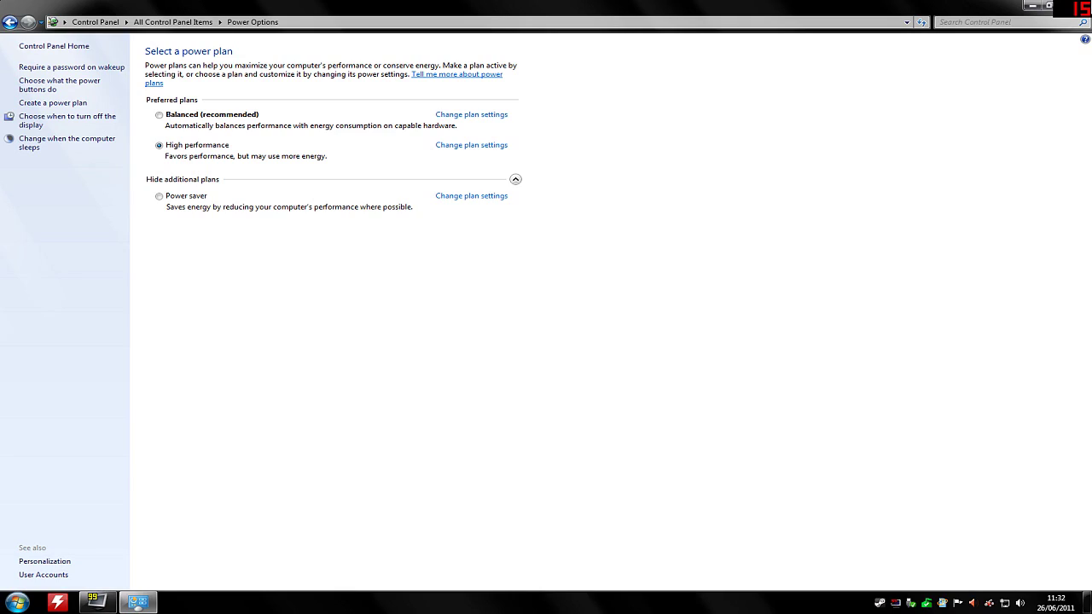
# - Close Power Options, review the visual effects choices in Performance Information and Tools, and cancel without changing any
pyautogui.click(1076, 5)
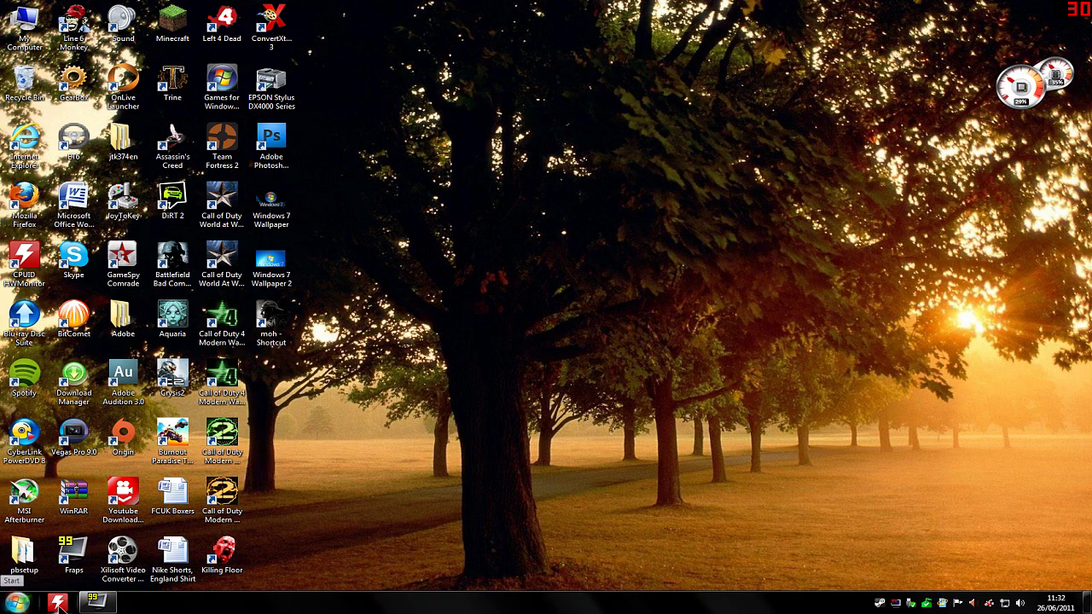
pyautogui.click(5, 602)
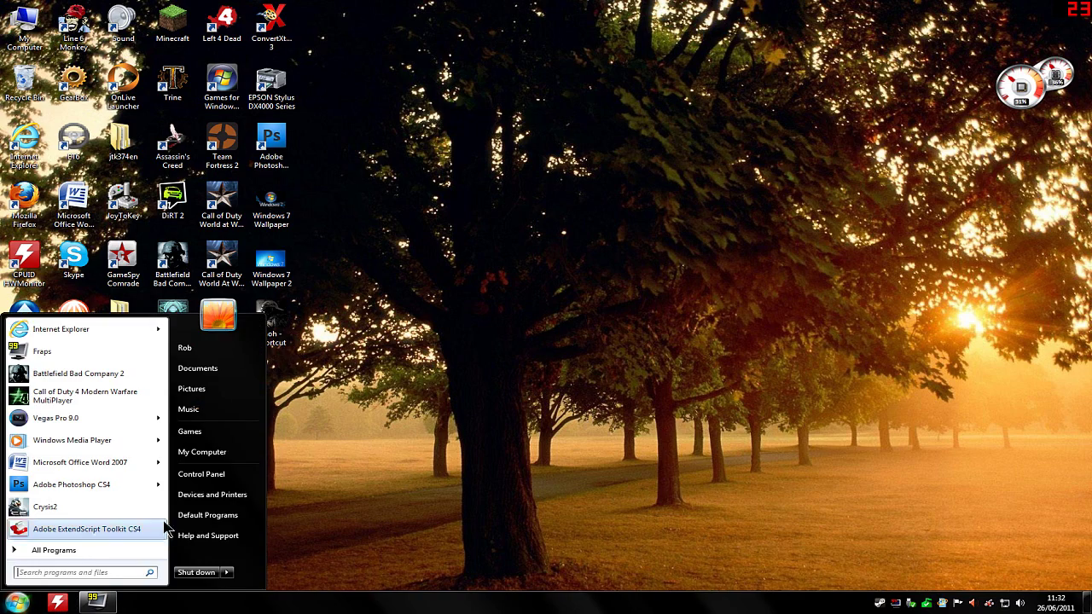
pyautogui.click(196, 476)
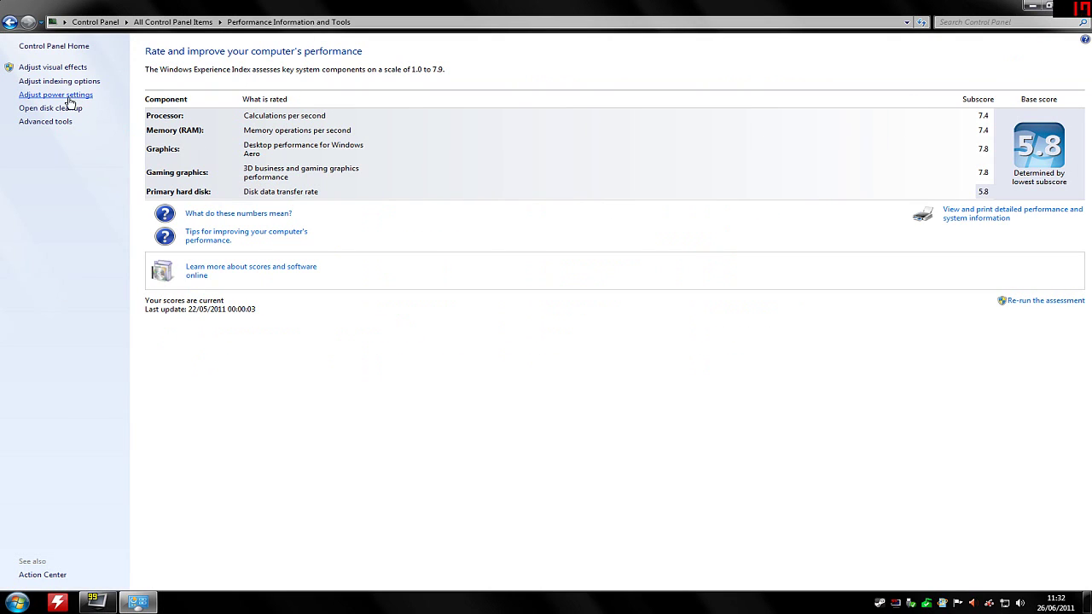
pyautogui.click(30, 68)
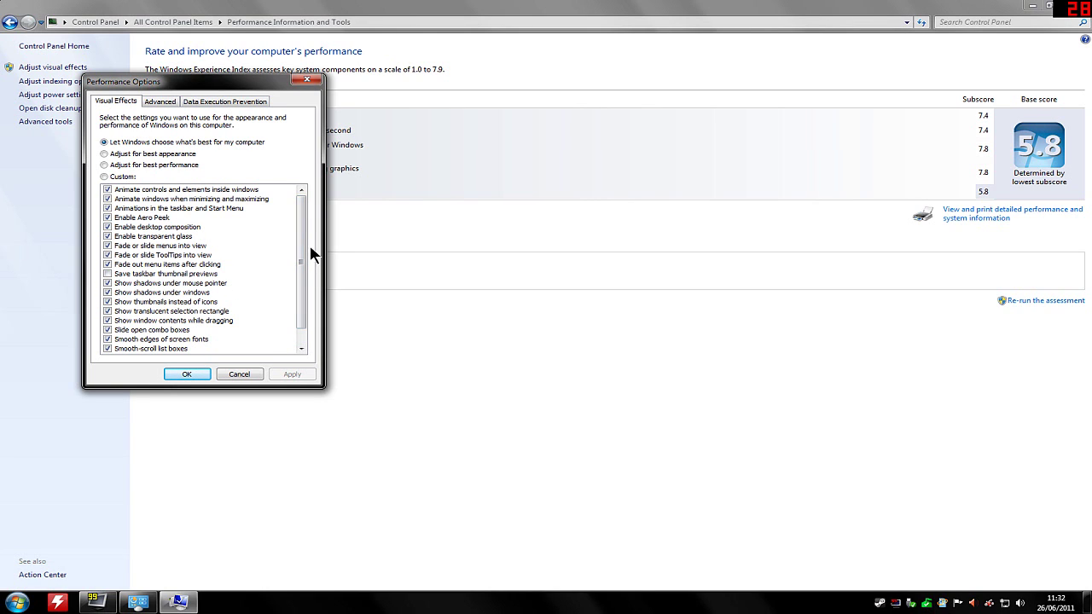
pyautogui.moveTo(302, 256); pyautogui.dragTo(292, 279)
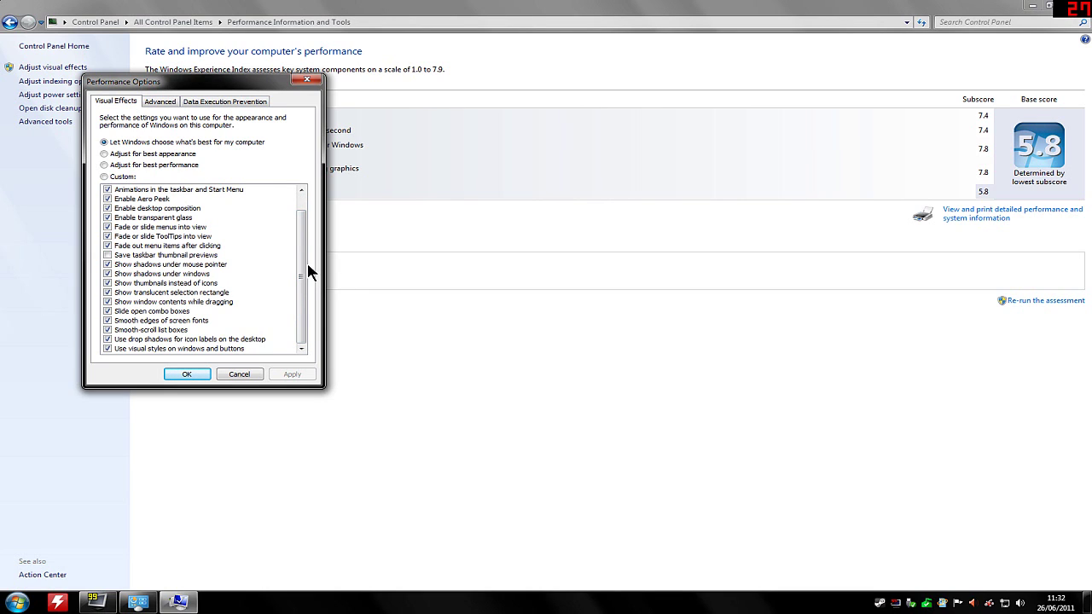
pyautogui.scroll(1, 303, 256)
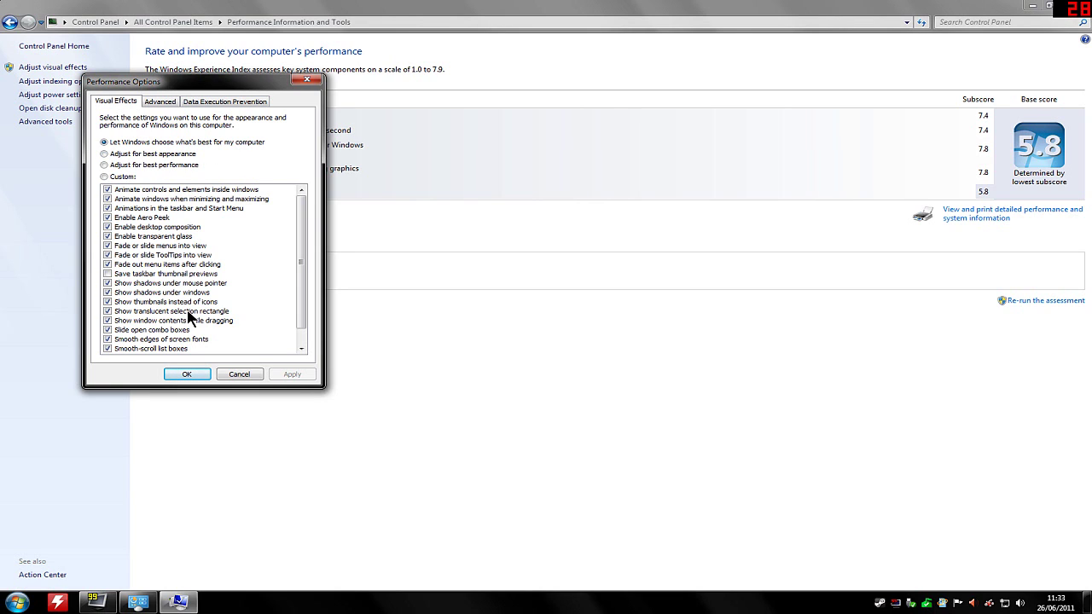
pyautogui.click(241, 374)
pyautogui.hotkey('alt', 'F4')
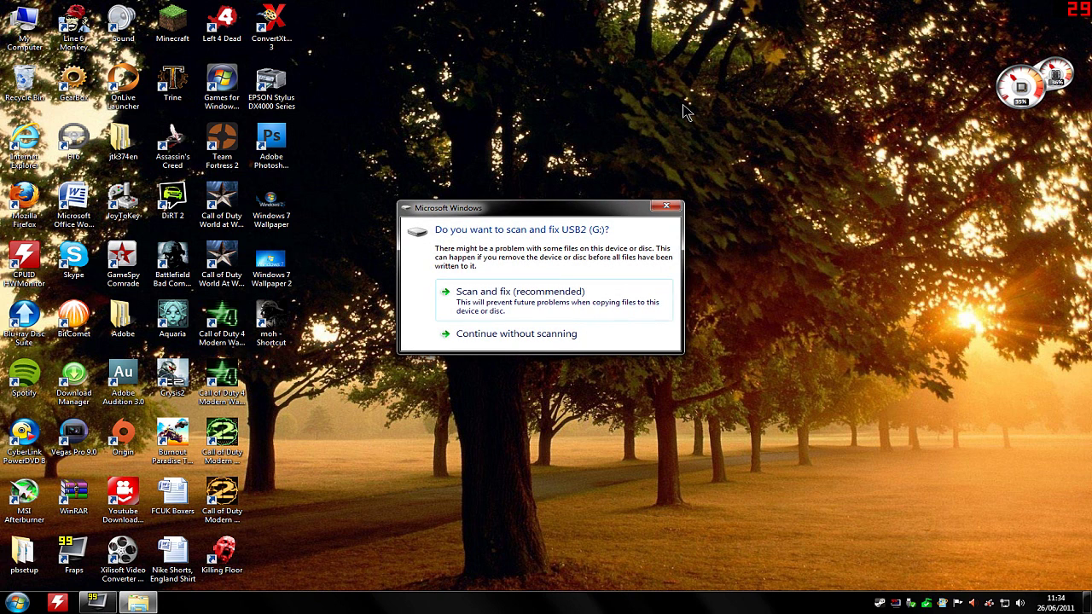
# - Dismiss the scan prompt for USB2 (G:) and open the drive's ReadyBoost settings through the AutoPlay option to speed up the system
pyautogui.click(662, 208)
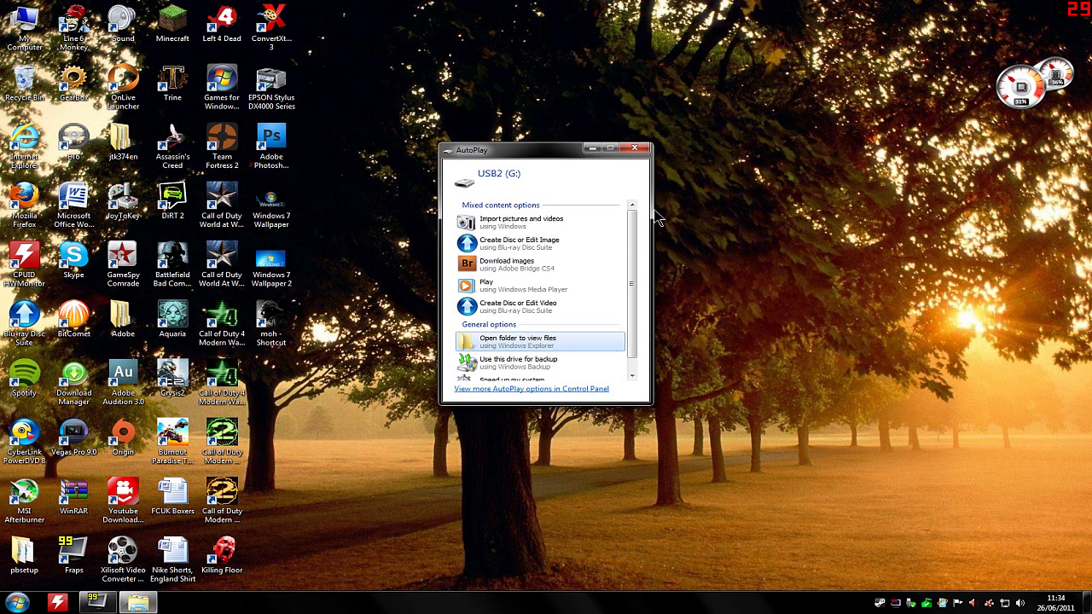
pyautogui.scroll(-1, 636, 235)
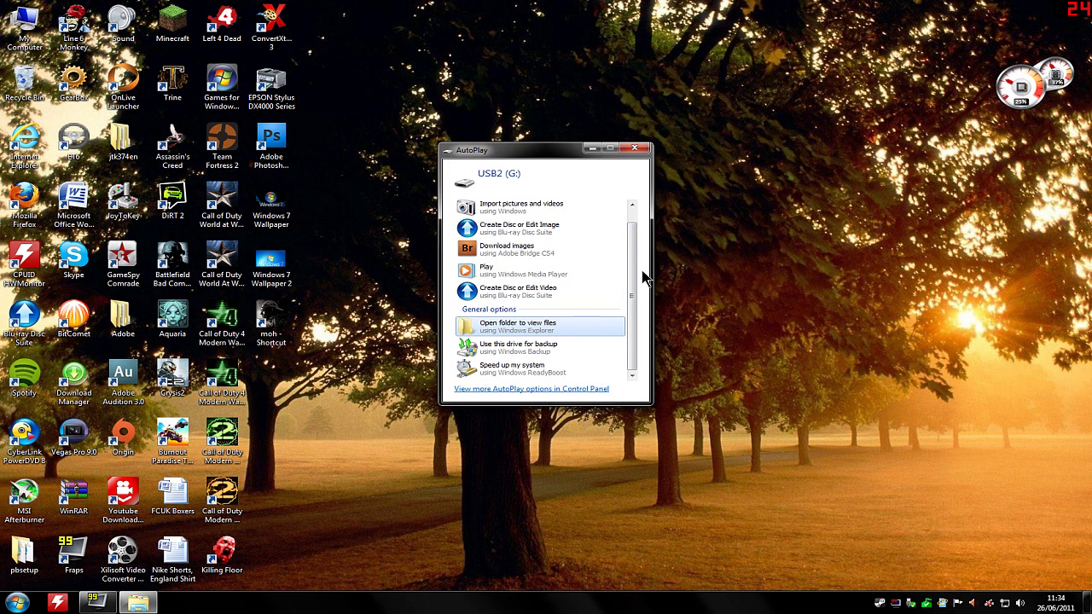
pyautogui.scroll(1, 629, 281)
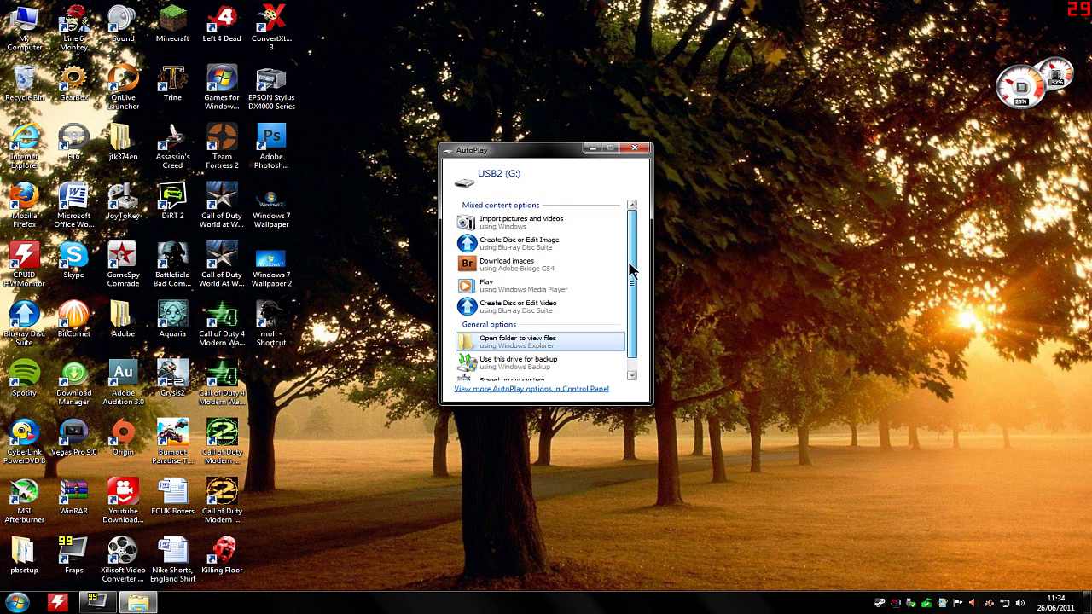
pyautogui.scroll(-1, 644, 229)
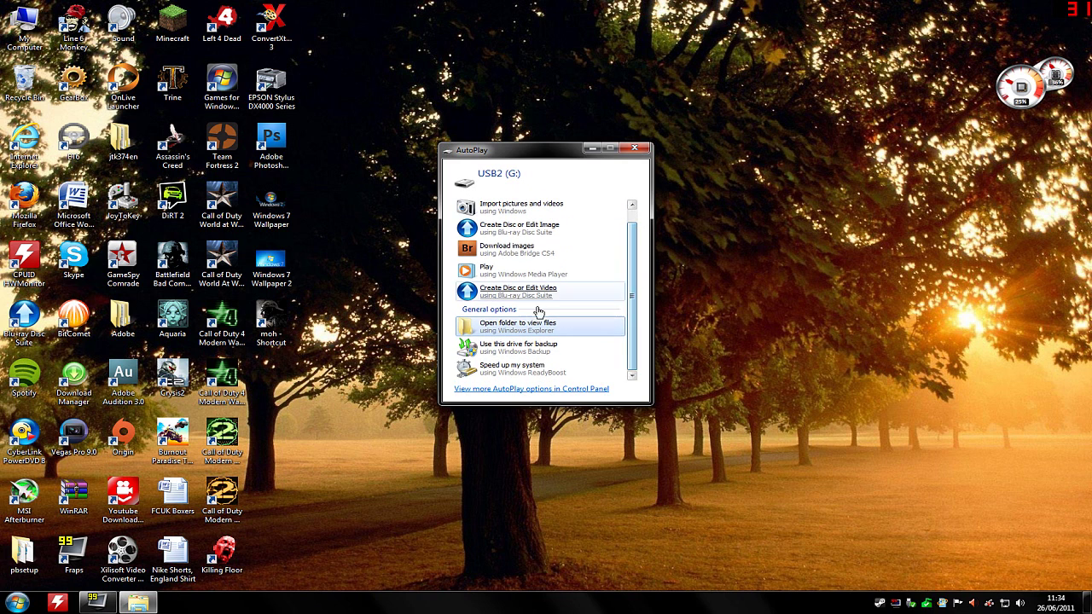
pyautogui.click(506, 376)
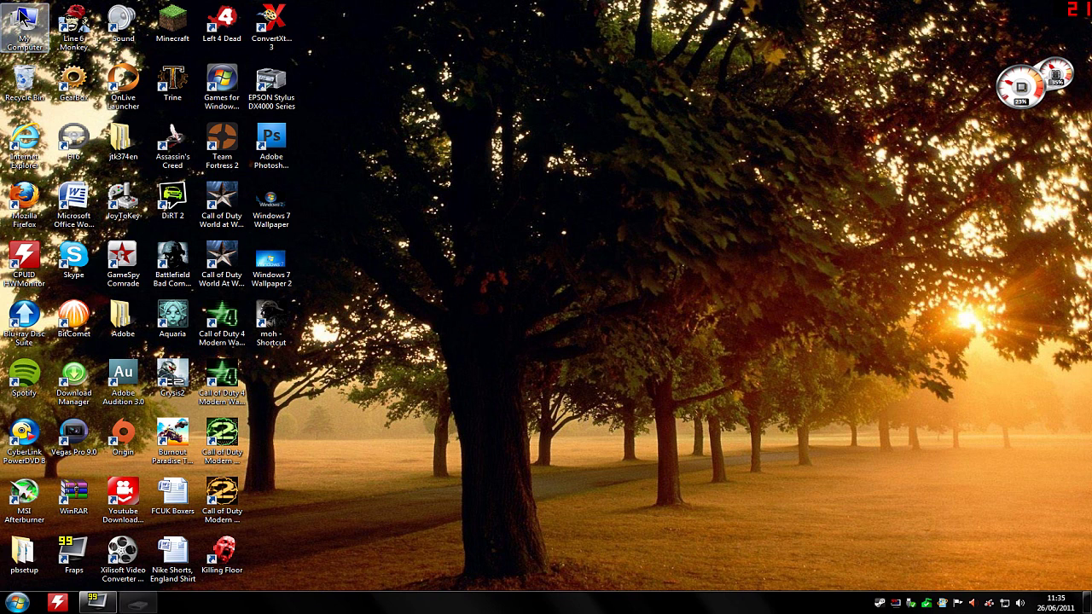
pyautogui.moveTo(588, 312); pyautogui.dragTo(512, 178)
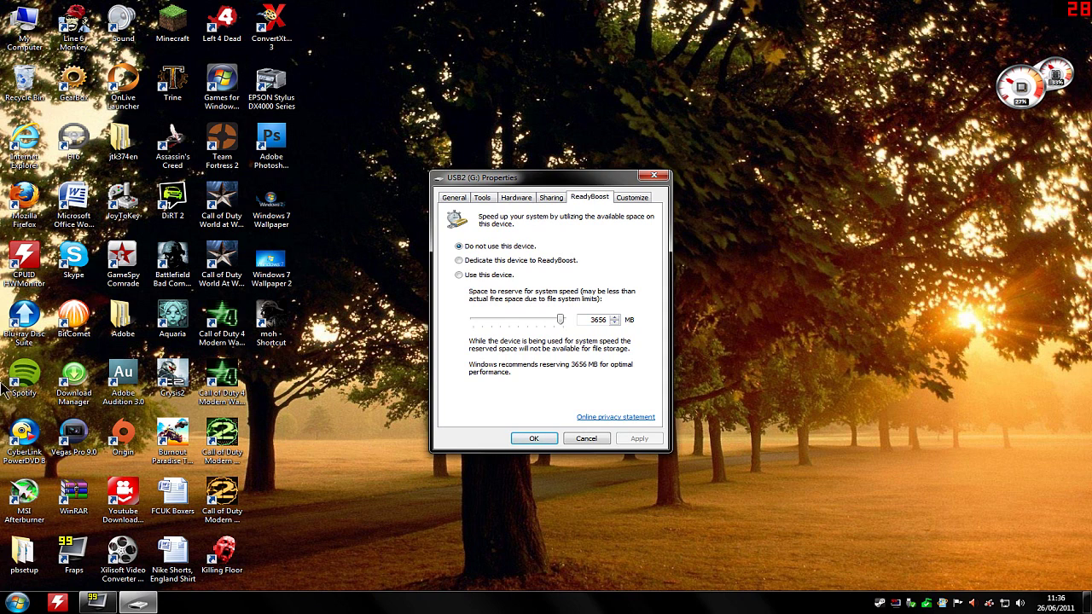
# - Search Google in Internet Explorer for "readyboost" and open the Wikipedia article on ReadyBoost
pyautogui.doubleClick(24, 141)
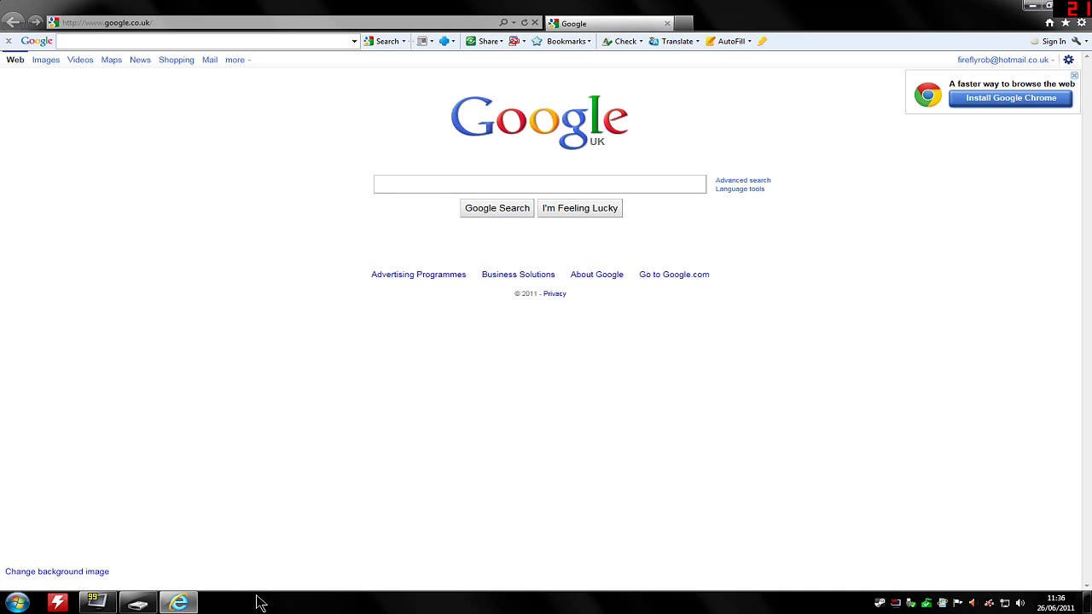
pyautogui.write('readyv')
pyautogui.press('BackSpace')
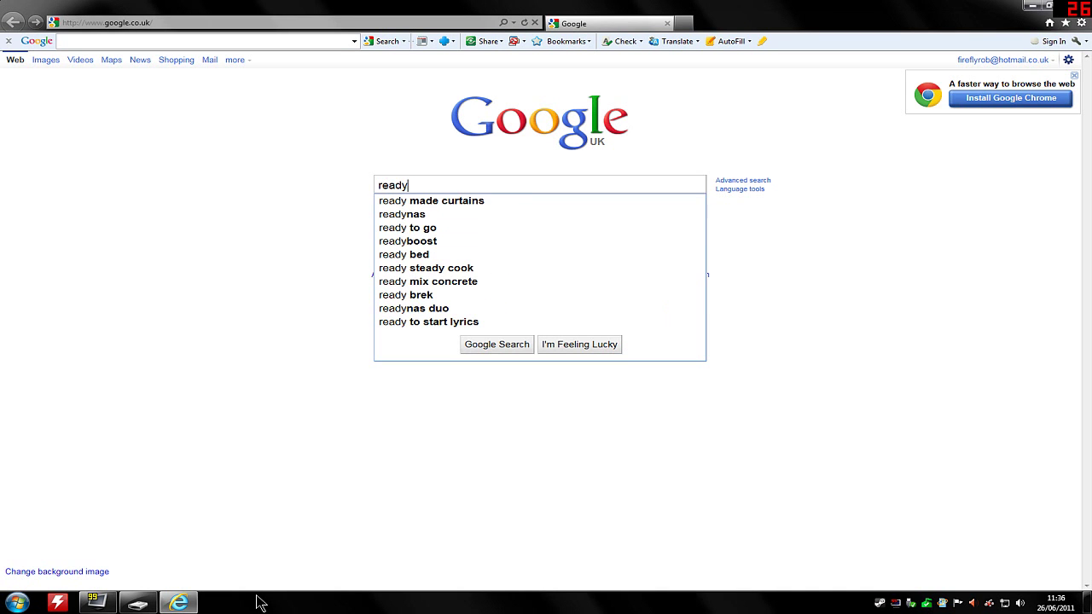
pyautogui.write('boost')
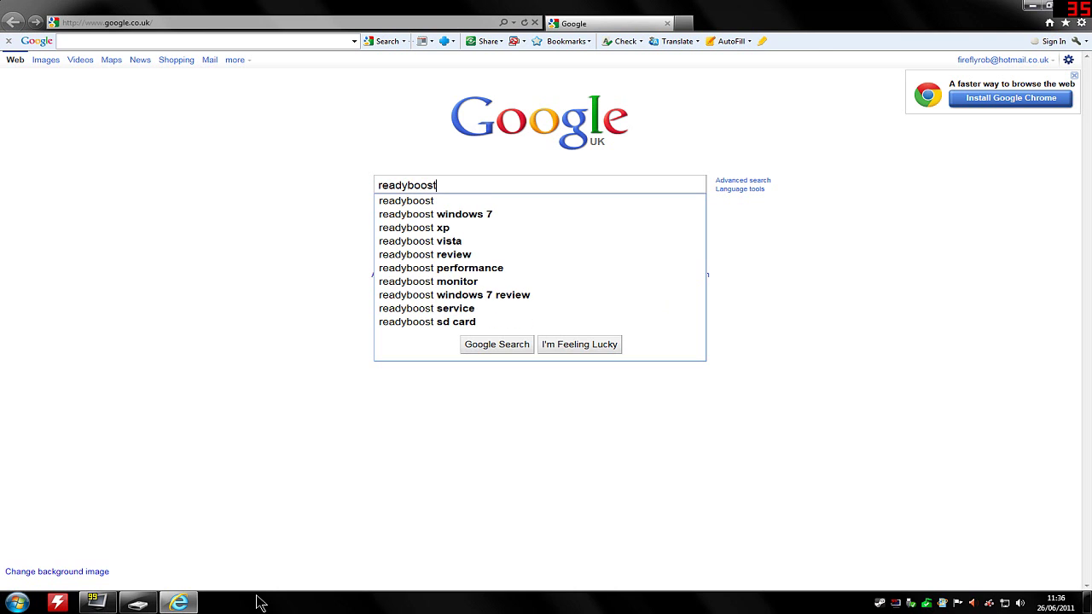
pyautogui.press('Return')
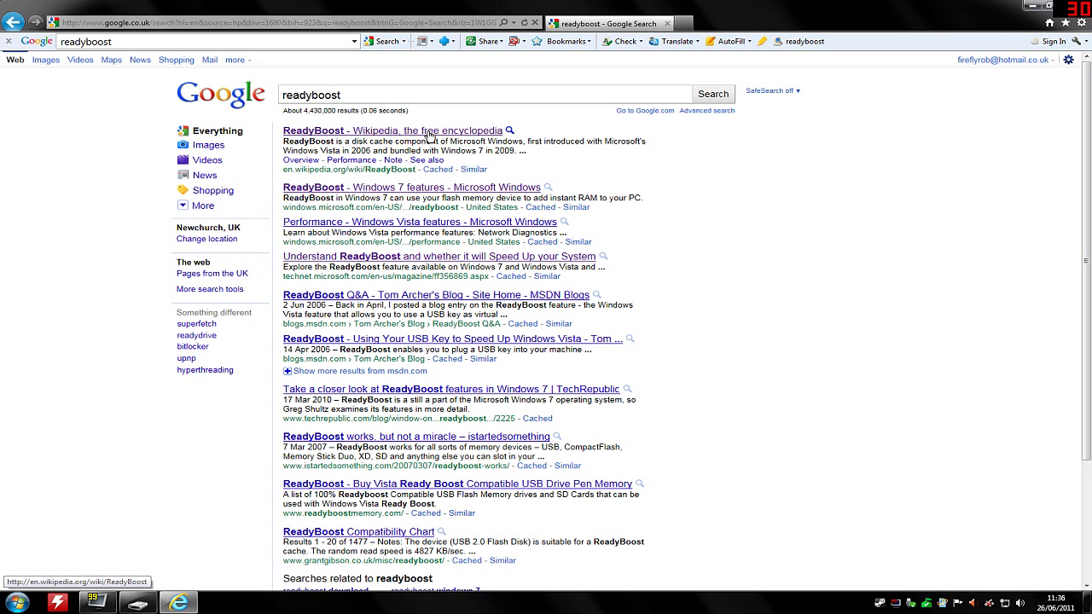
pyautogui.click(410, 133)
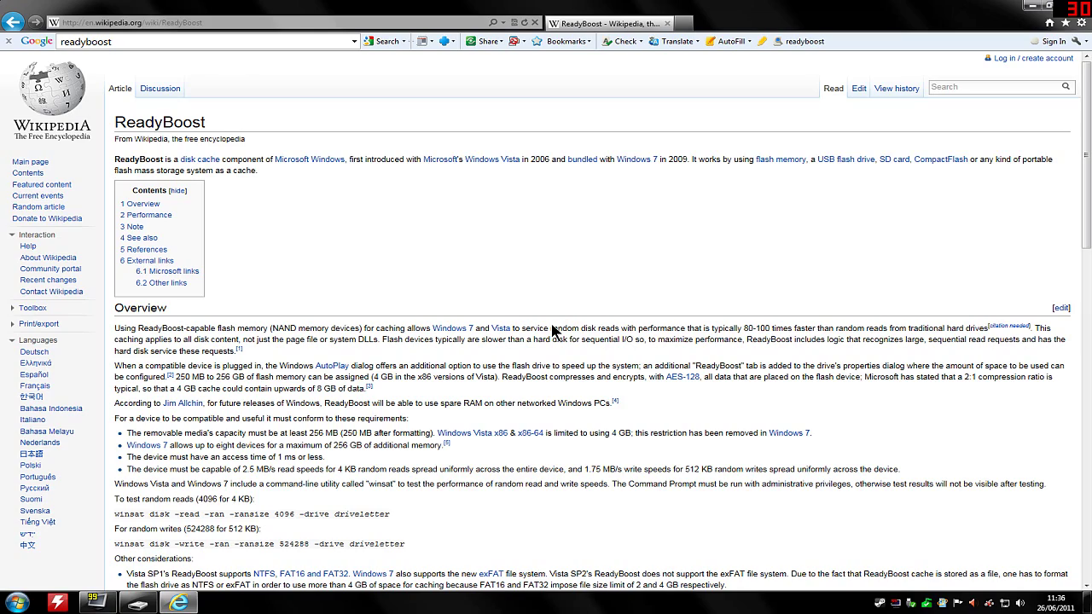
# - Read the ReadyBoost article's overview, device requirements and other considerations, and cancel the USB2 (G:) properties without enabling ReadyBoost
pyautogui.scroll(-1, 552, 330)
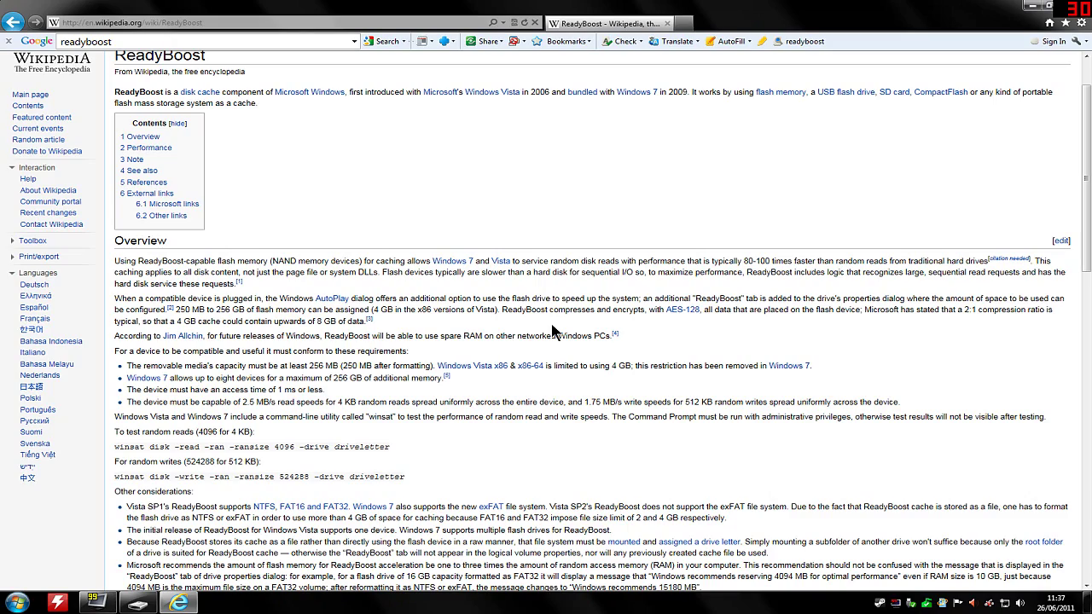
pyautogui.scroll(-5, 553, 331)
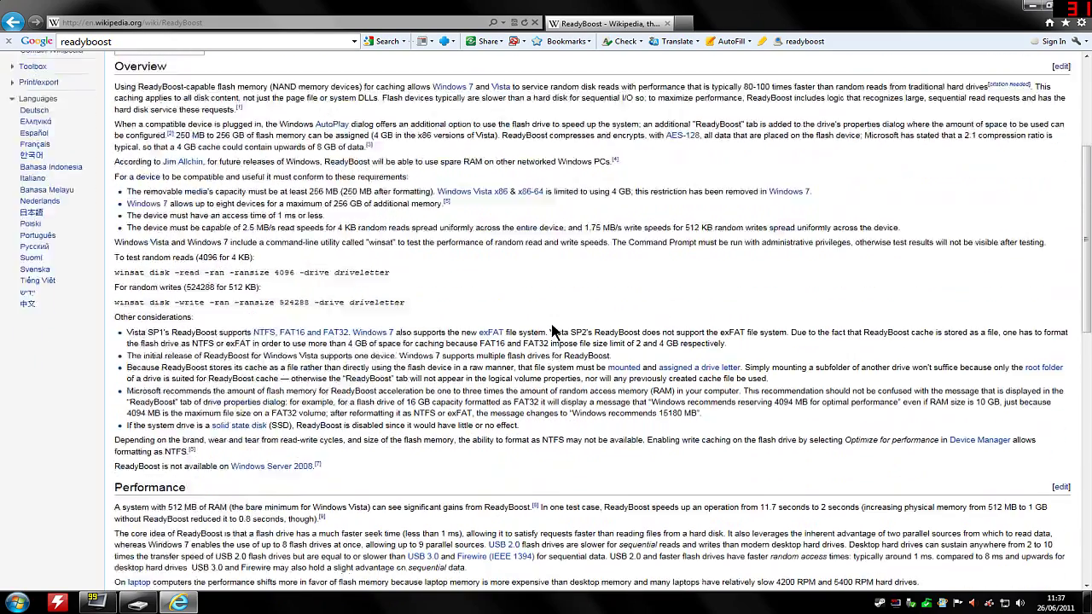
pyautogui.scroll(2, 552, 325)
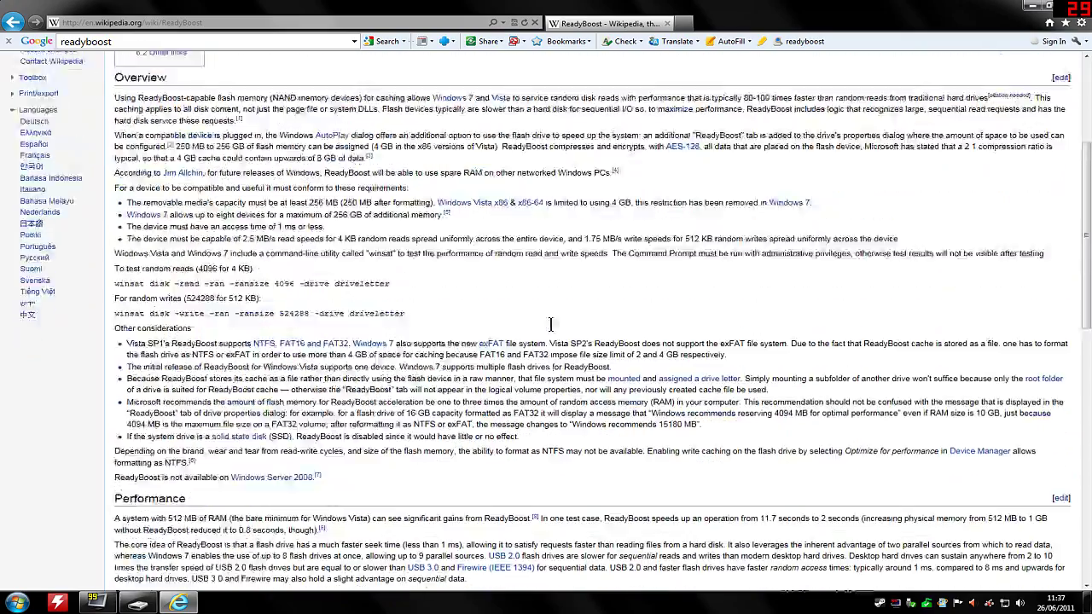
pyautogui.scroll(-2, 551, 331)
pyautogui.scroll(2, 551, 332)
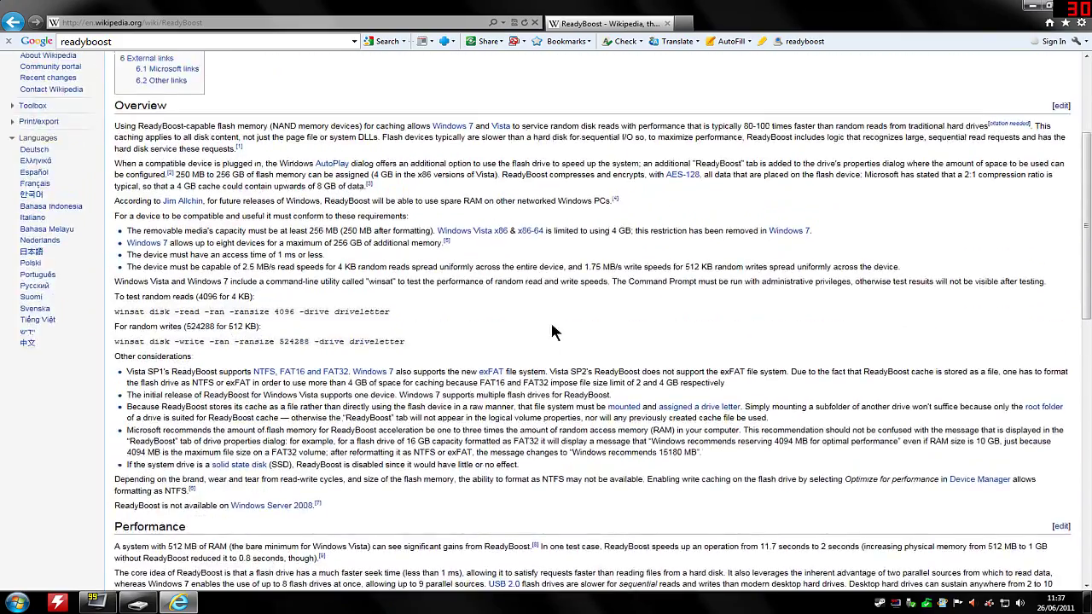
pyautogui.scroll(-2, 551, 331)
pyautogui.scroll(2, 551, 331)
pyautogui.scroll(2, 551, 331)
pyautogui.scroll(-2, 551, 331)
pyautogui.scroll(-5, 552, 325)
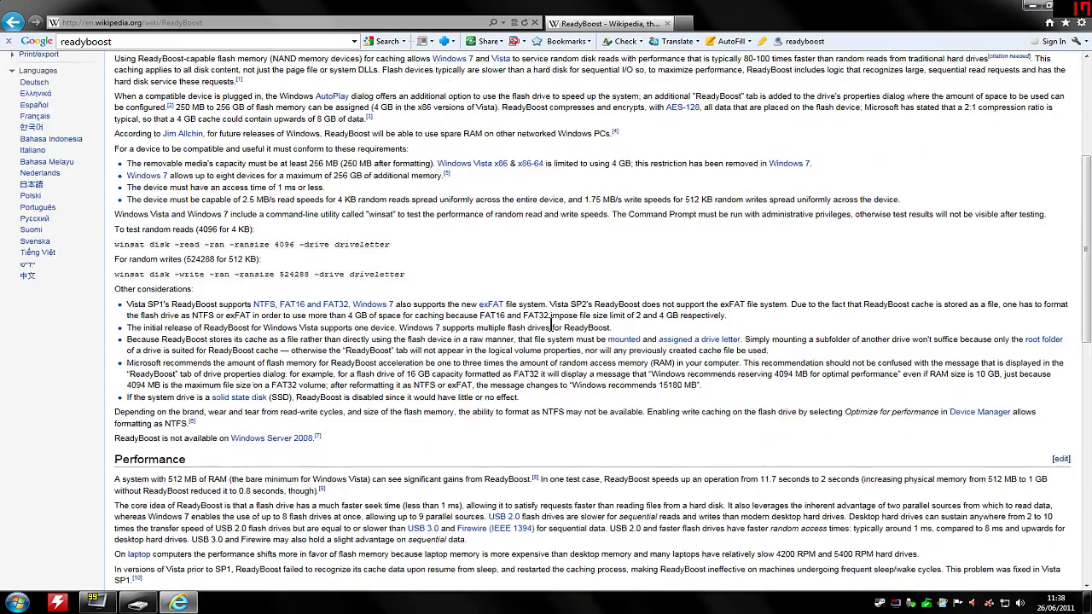
pyautogui.scroll(-2, 551, 331)
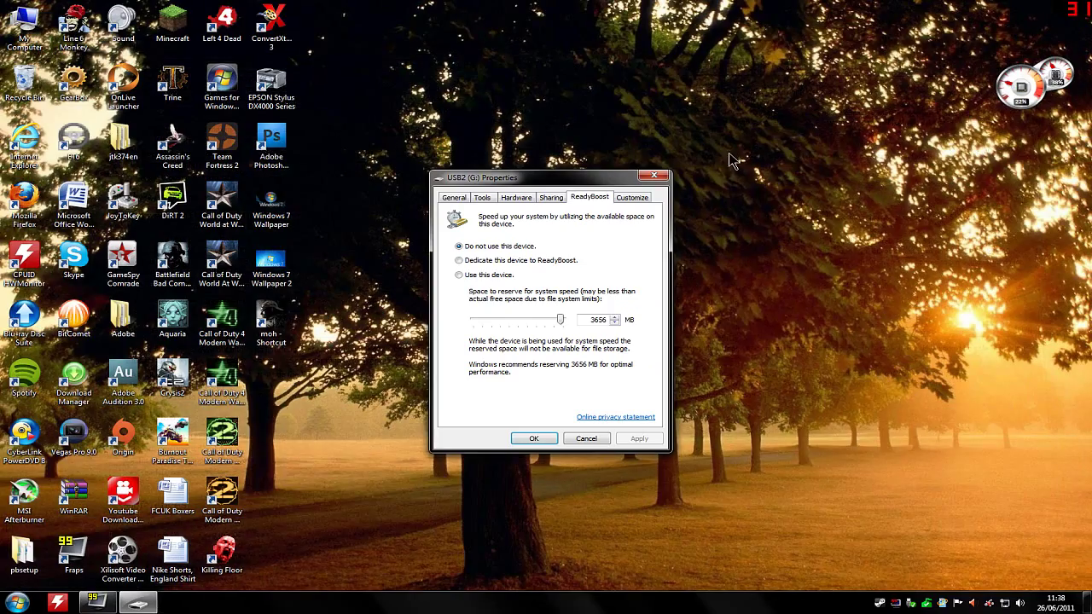
pyautogui.click(585, 438)
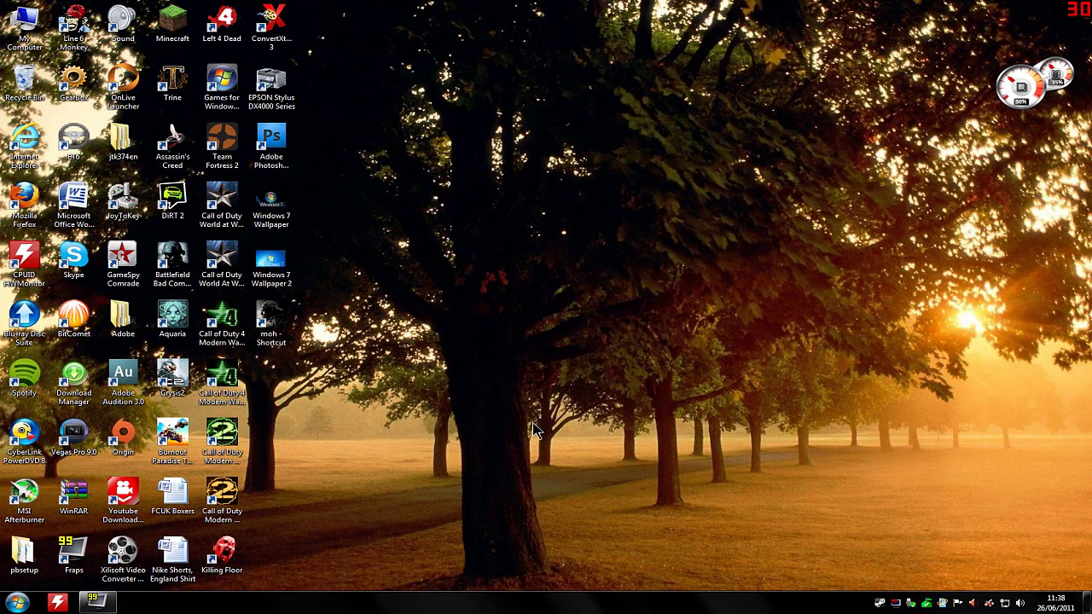
# - Review the Windows Experience Index subscores and base score in Performance Information and Tools, and close the window
pyautogui.click(17, 603)
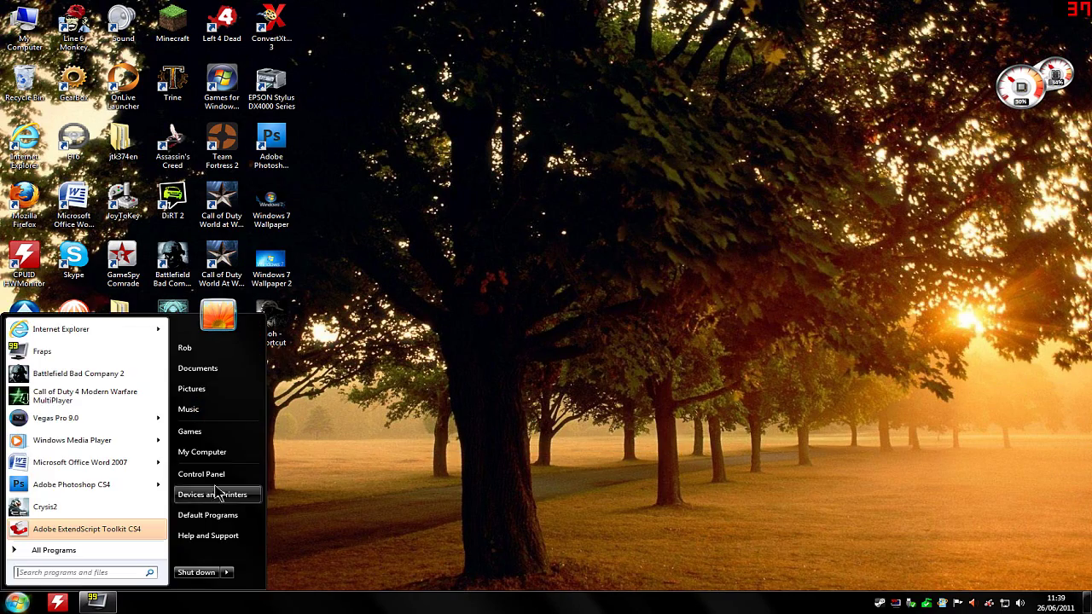
pyautogui.click(210, 472)
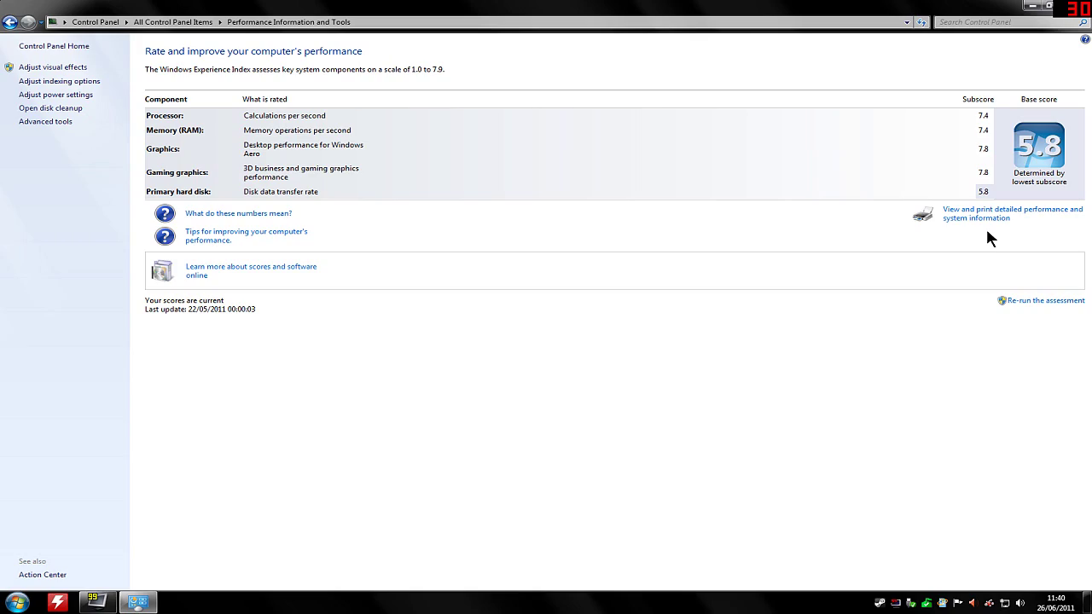
pyautogui.click(1073, 6)
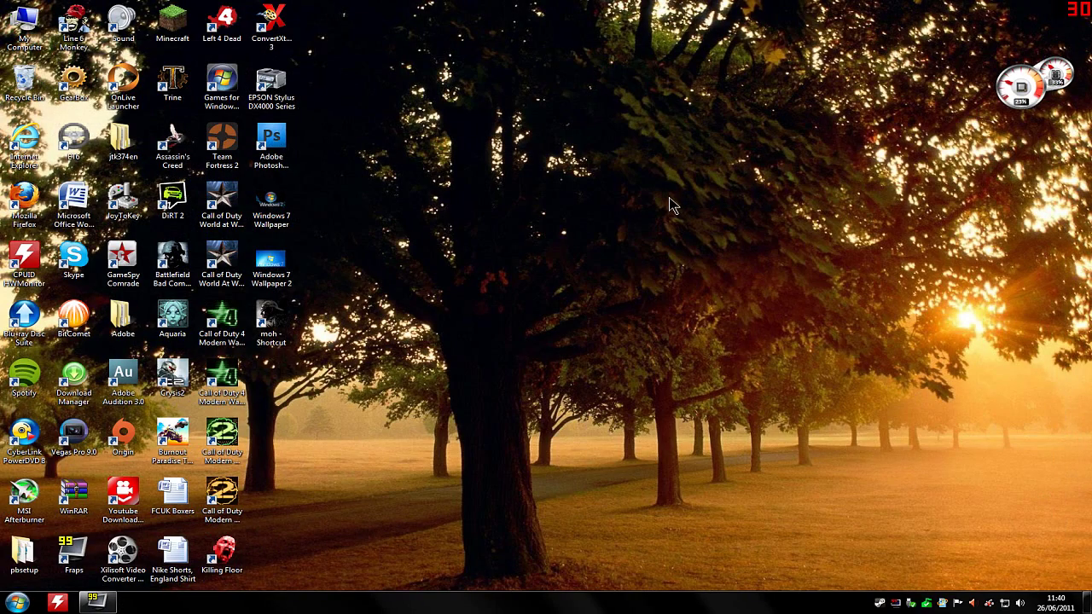